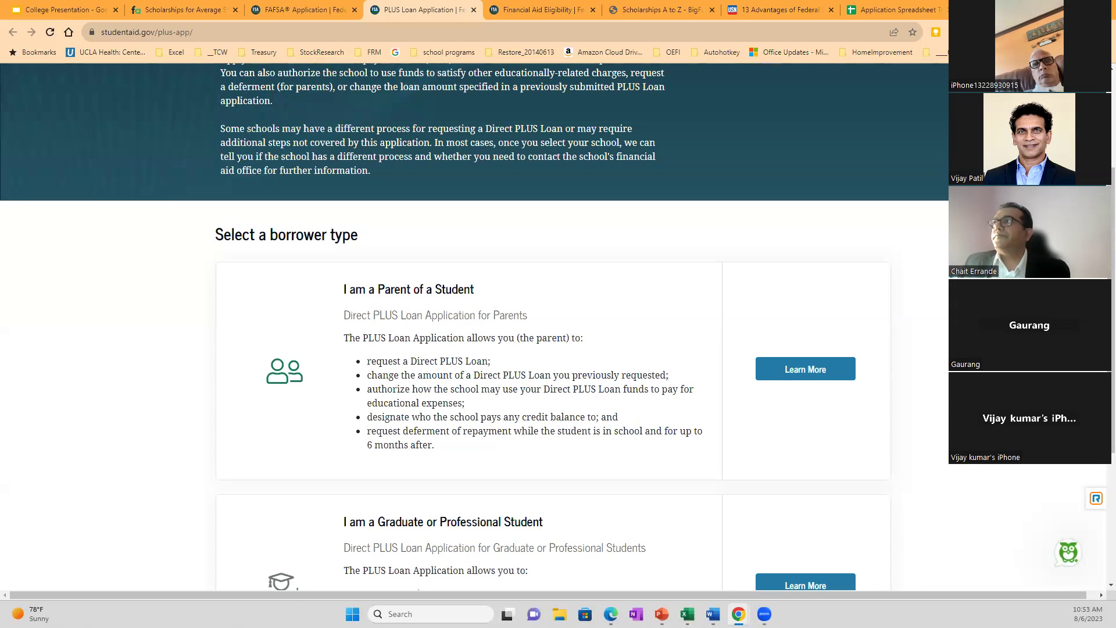
Open the Federal Student Aid page on financial aid eligibility and view it in a maximized browser window.
{"action": "key", "text": "super+Down"}
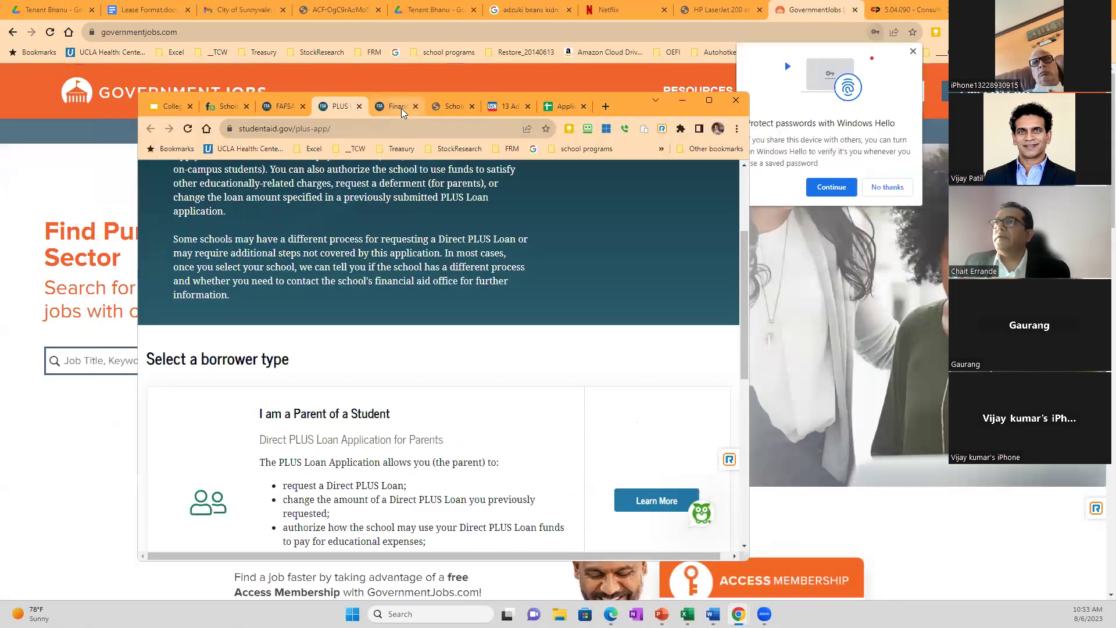
{"action": "left_click", "coordinate": [400, 107]}
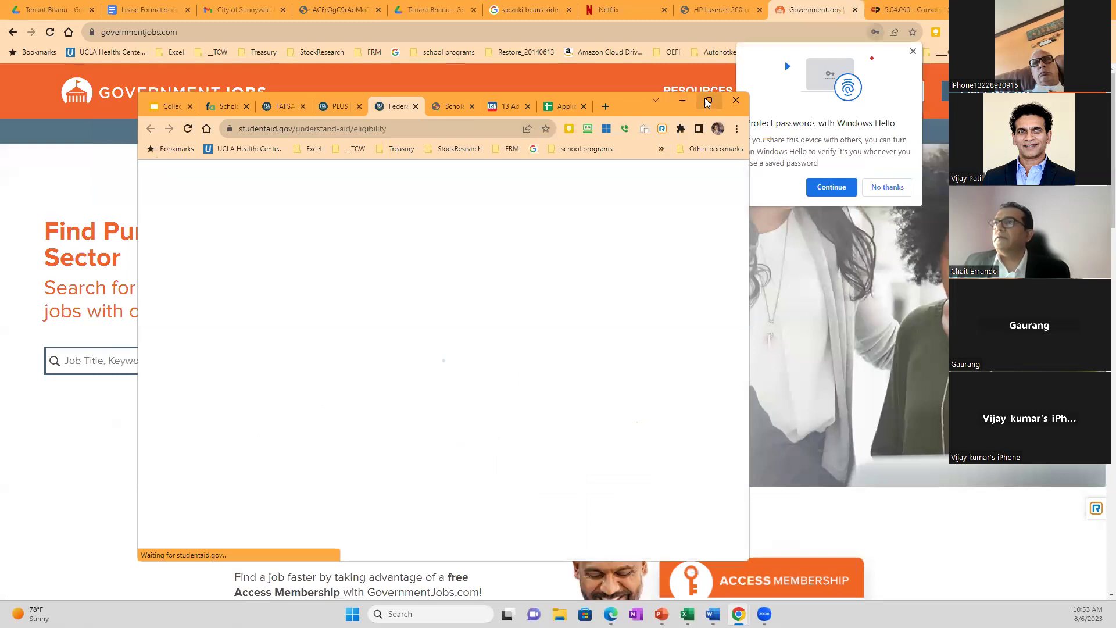
{"action": "left_click", "coordinate": [707, 103]}
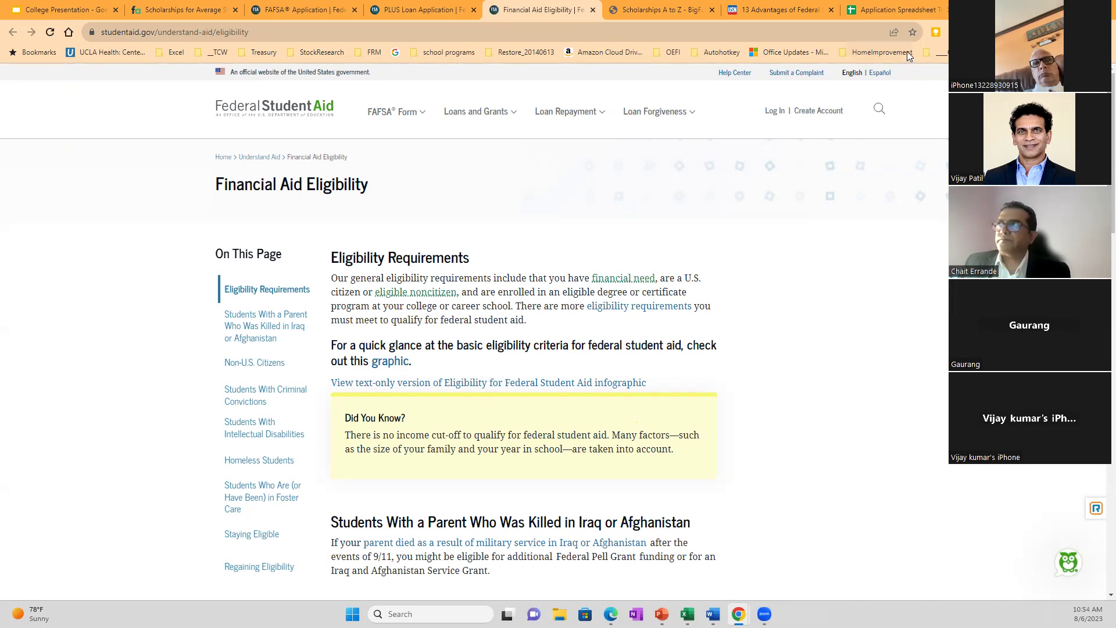
Switch to the Application Spreadsheet Template and select cell K13 on the Main sheet.
{"action": "left_click", "coordinate": [901, 10]}
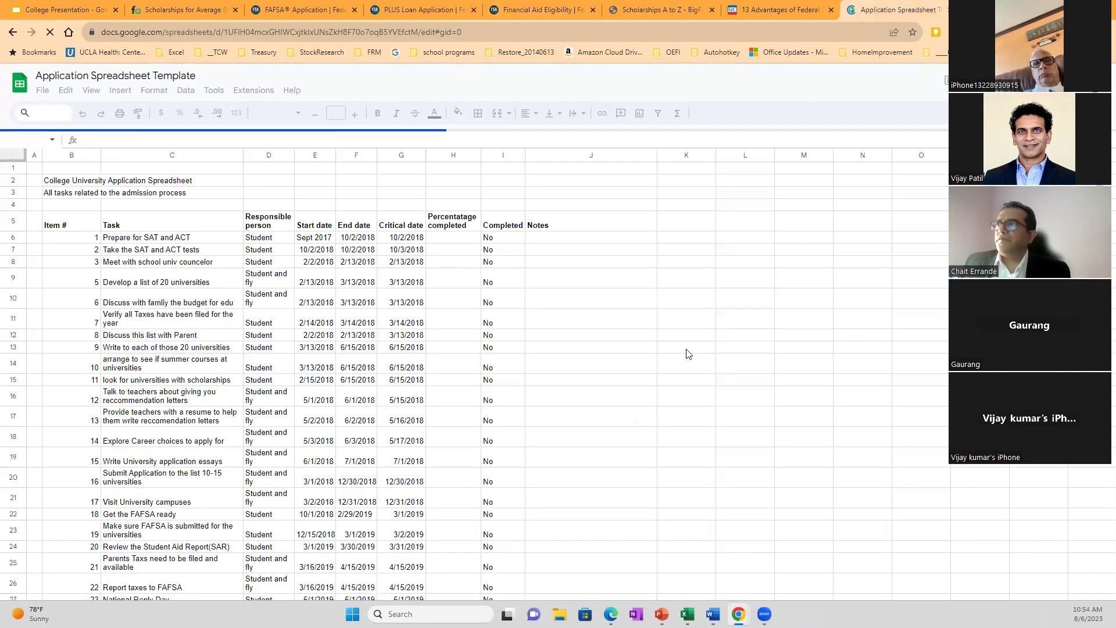
{"action": "left_click", "coordinate": [687, 351]}
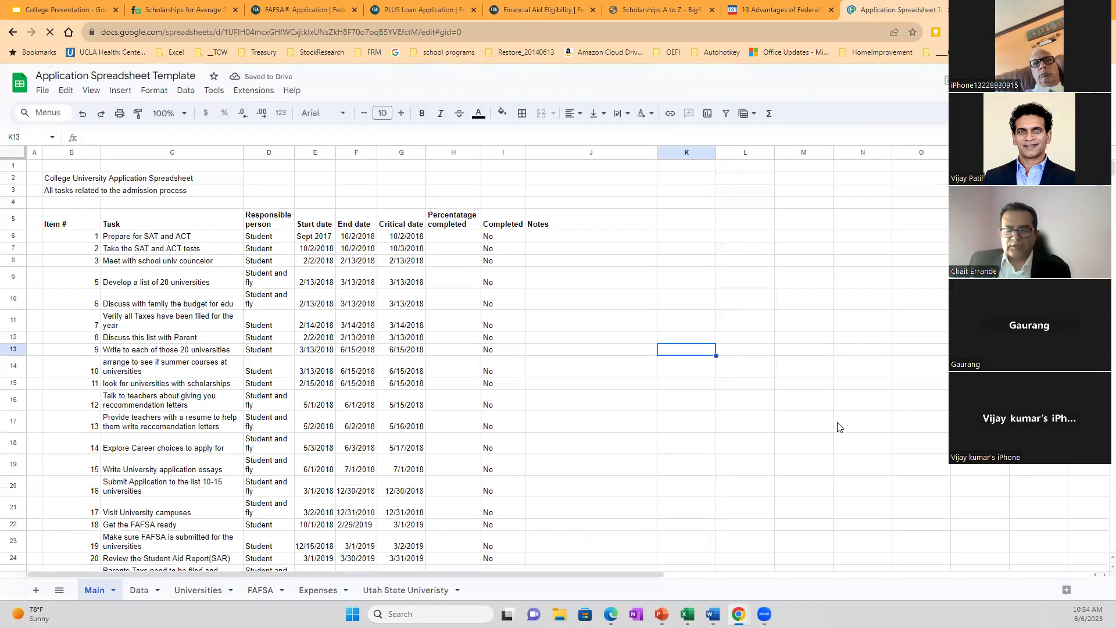
{"action": "type", "text": "1000"}
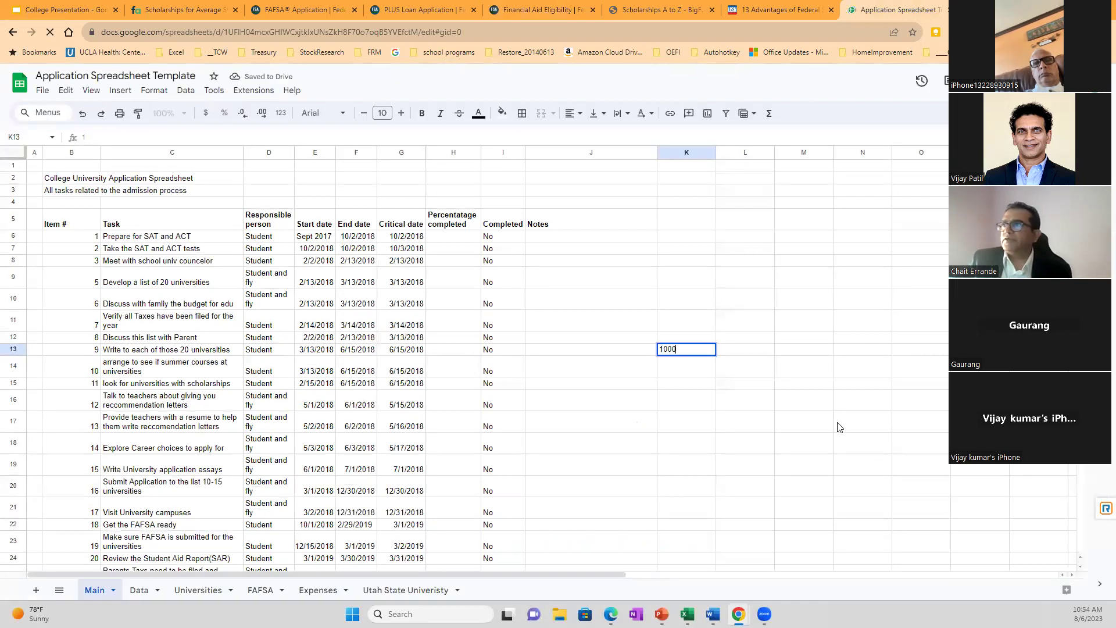
{"action": "key", "text": "BackSpace"}
{"action": "key", "text": "BackSpace"}
{"action": "key", "text": "BackSpace"}
{"action": "key", "text": "BackSpace"}
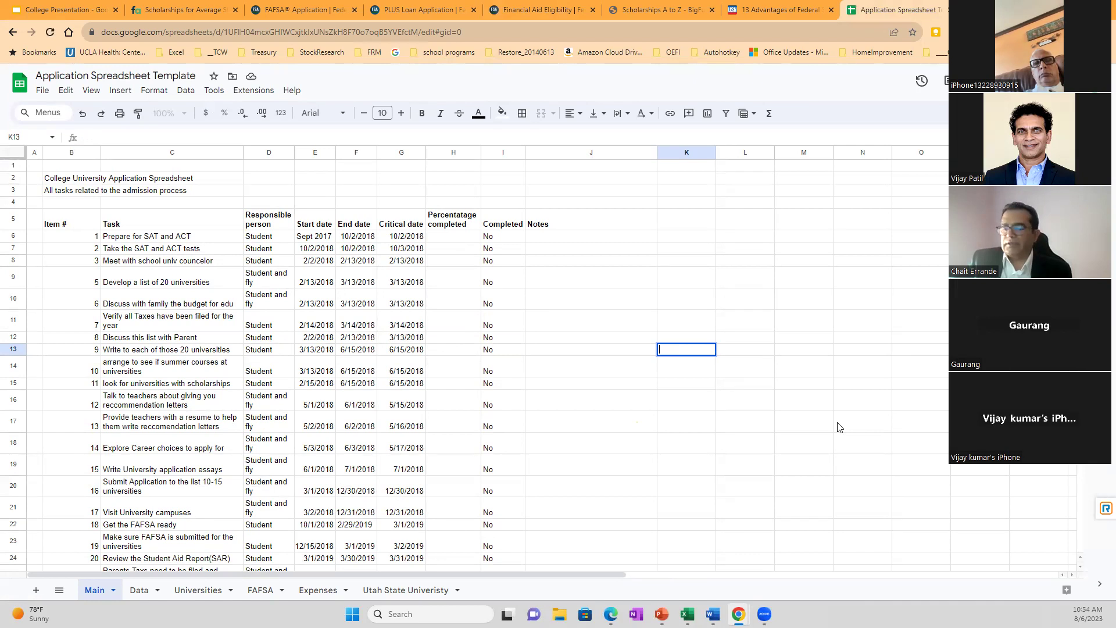
Enter 60000 in cell K13 and 34000 in cell L13.
{"action": "type", "text": "60000"}
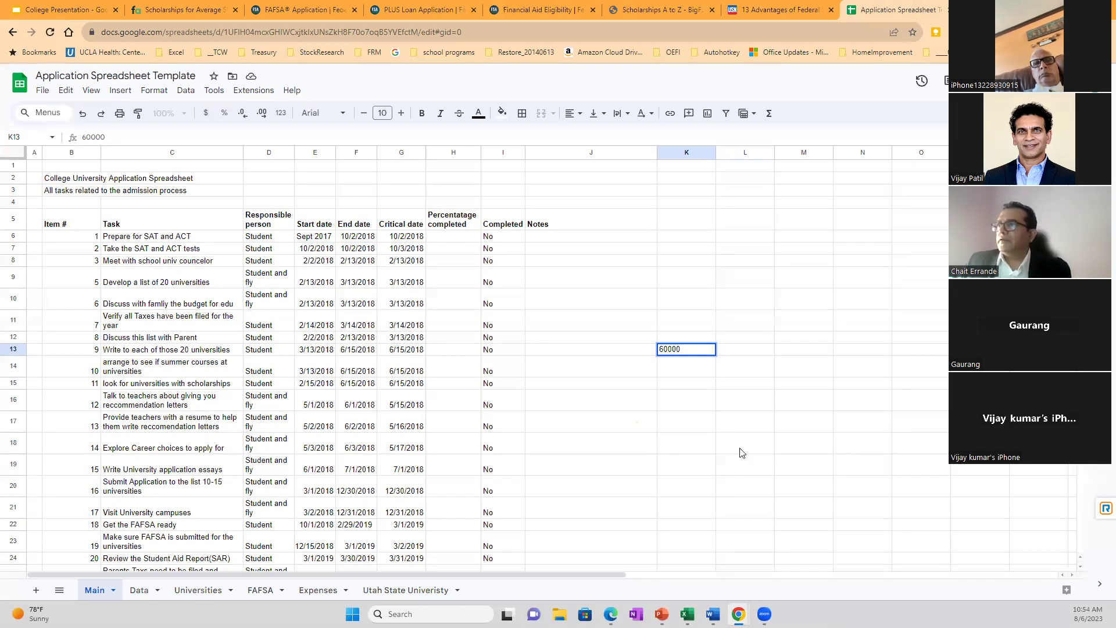
{"action": "left_click", "coordinate": [763, 354]}
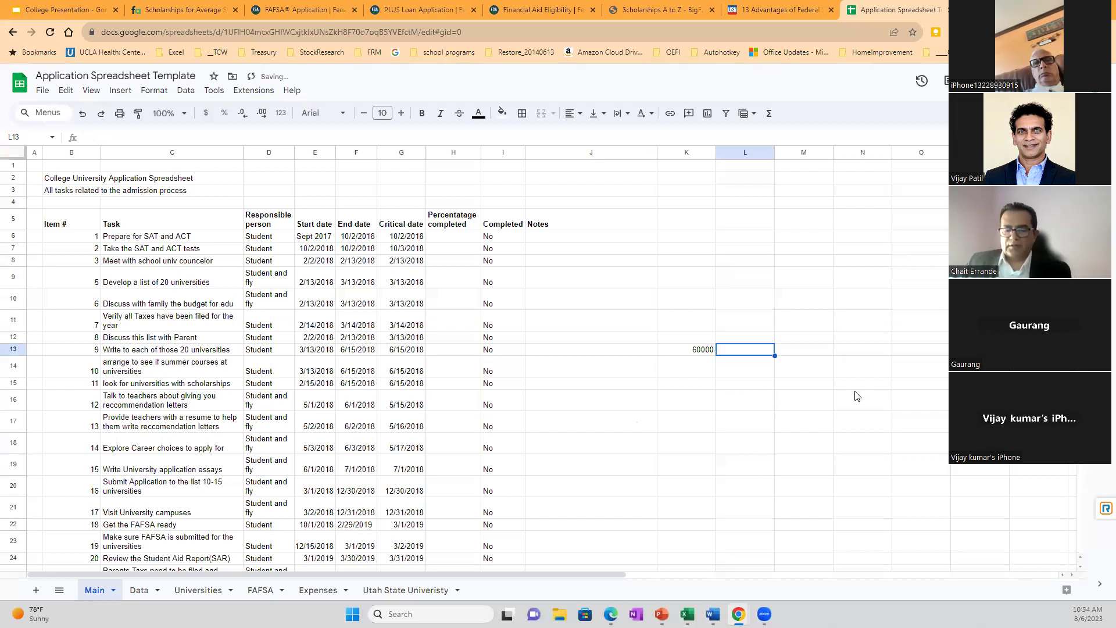
{"action": "type", "text": "34000"}
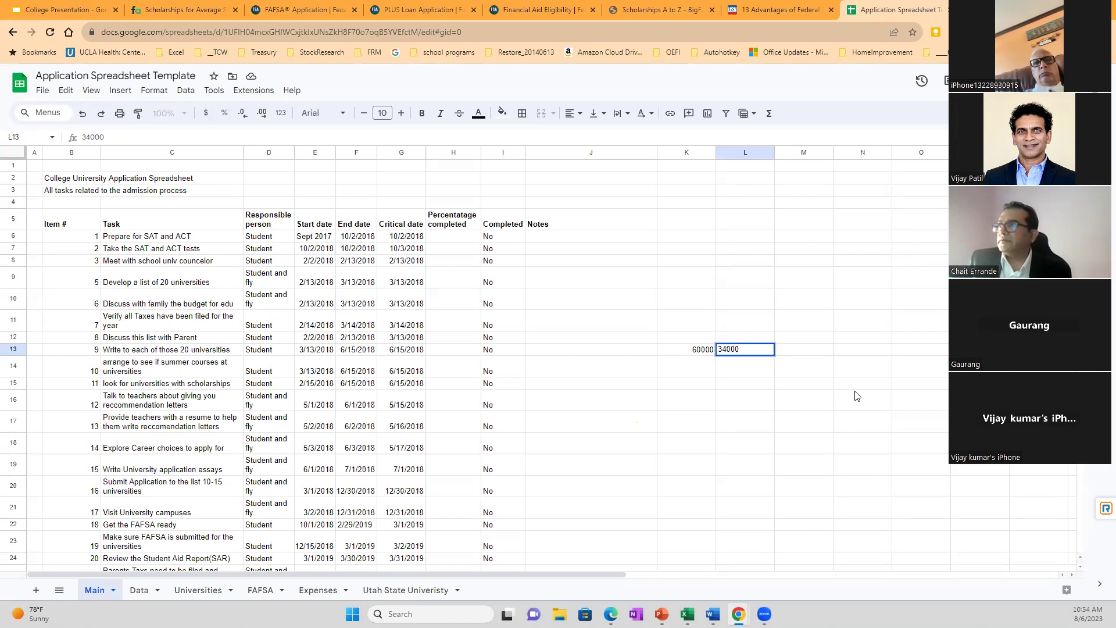
{"action": "key", "text": "Tab"}
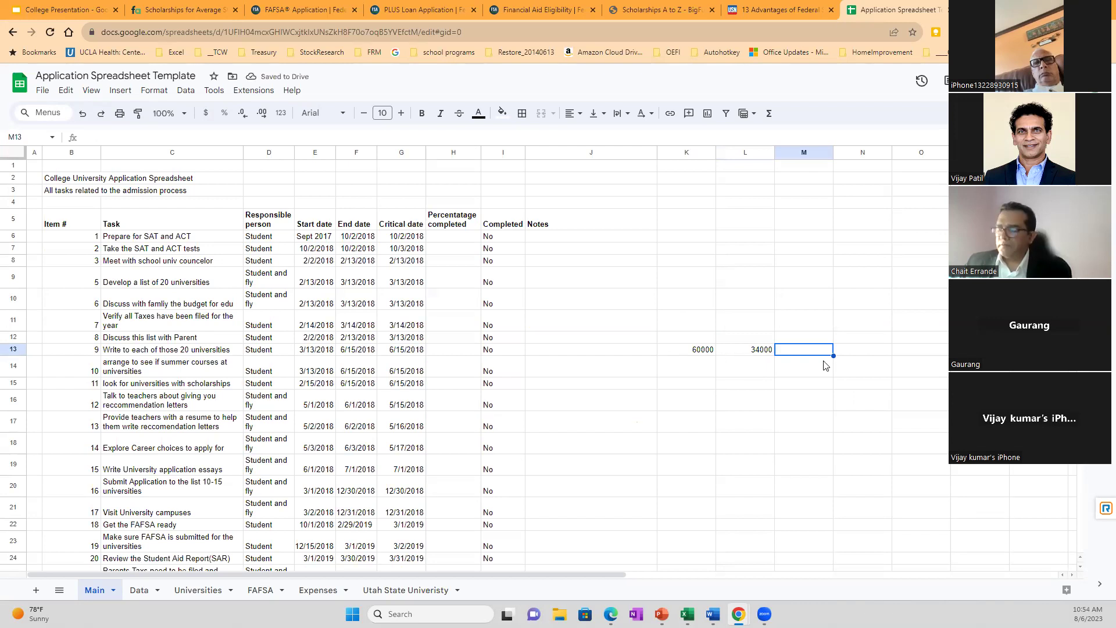
Calculate the difference of the two amounts in cell M13 with the formula =K13-L13.
{"action": "type", "text": "="}
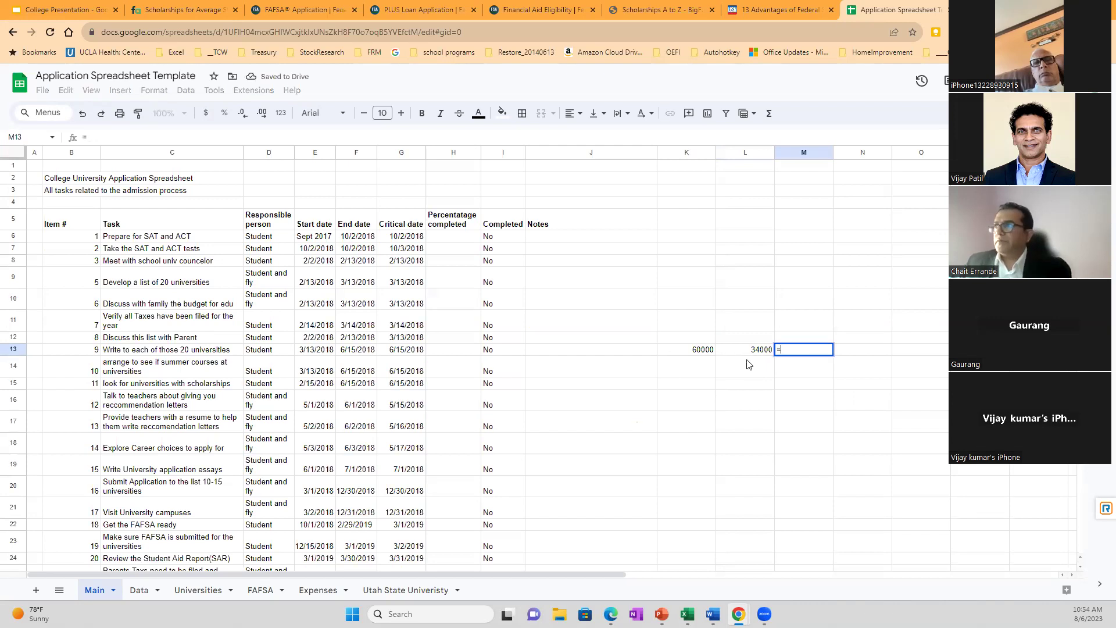
{"action": "left_click", "coordinate": [698, 353]}
{"action": "type", "text": "-"}
{"action": "left_click", "coordinate": [758, 353]}
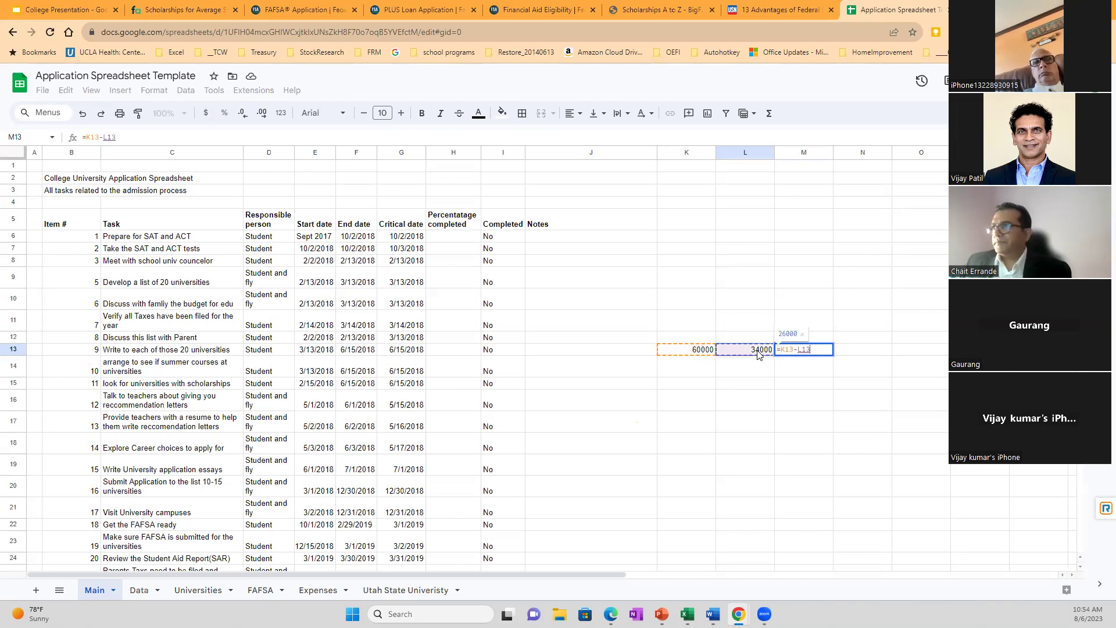
{"action": "key", "text": "Return"}
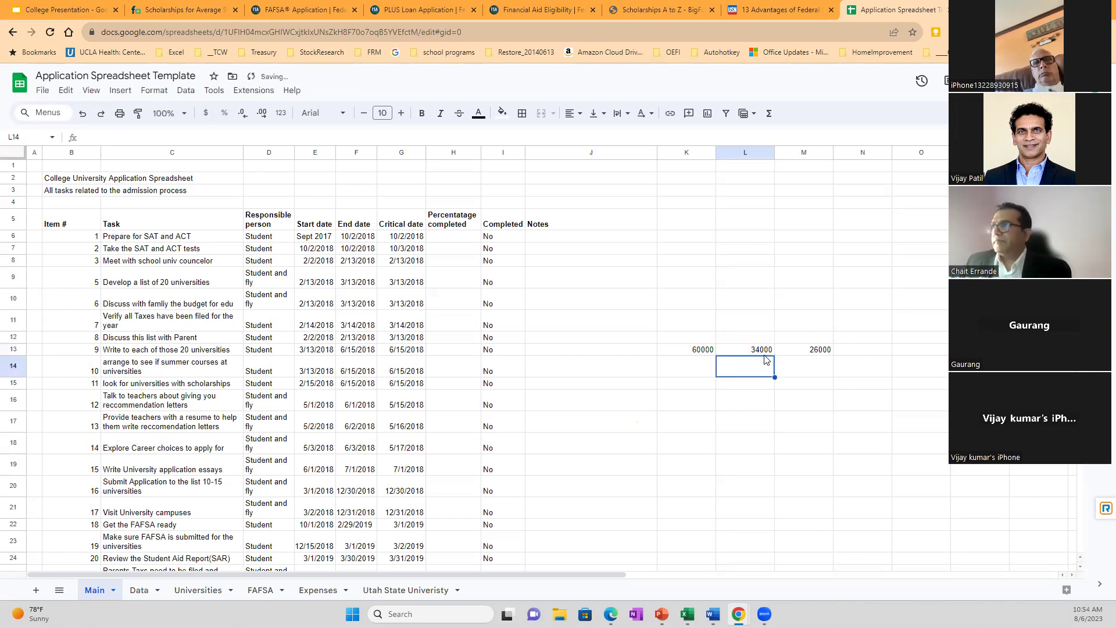
{"action": "left_click", "coordinate": [813, 352]}
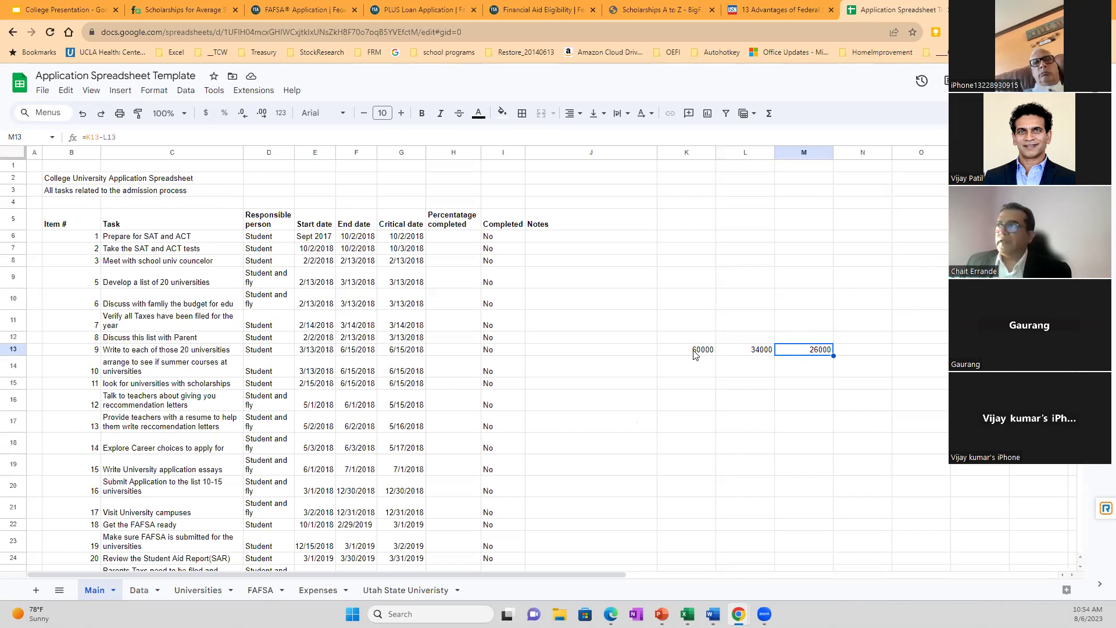
Enter the labels "Pell Grant" in cell M14 and "Subsidized" in cell M15.
{"action": "left_click", "coordinate": [821, 368]}
{"action": "type", "text": "Pell"}
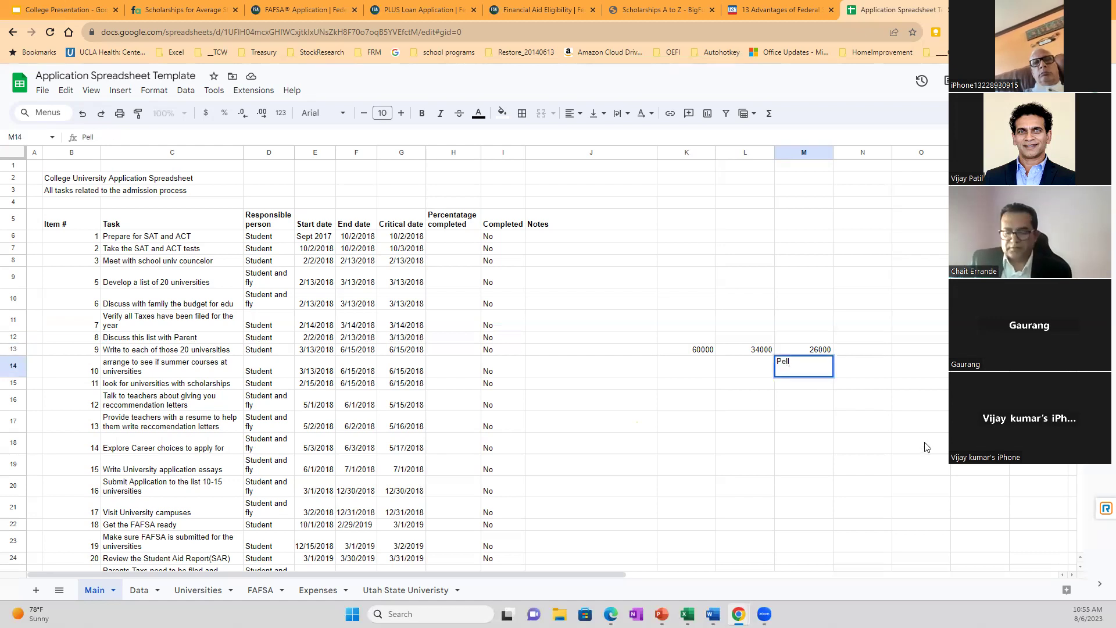
{"action": "type", "text": " Grant"}
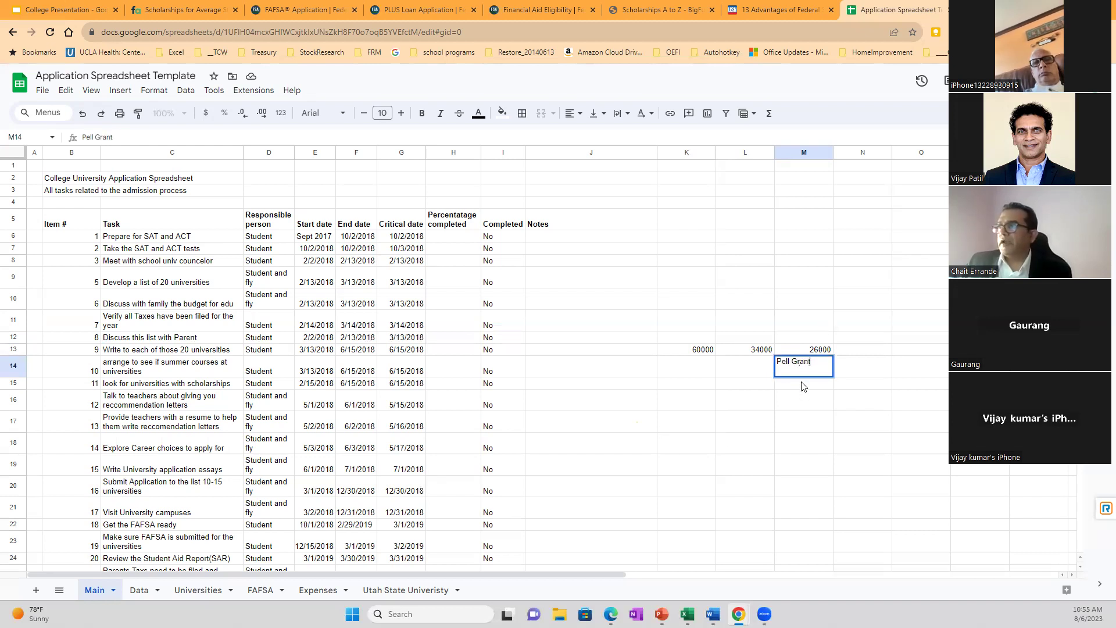
{"action": "key", "text": "Return"}
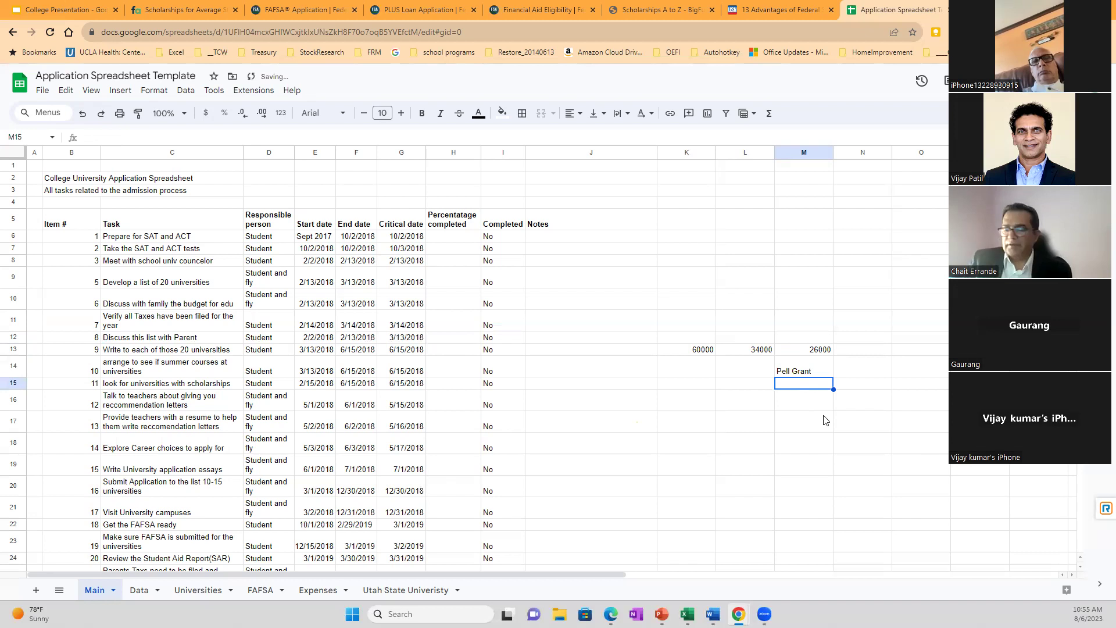
{"action": "type", "text": "Sub"}
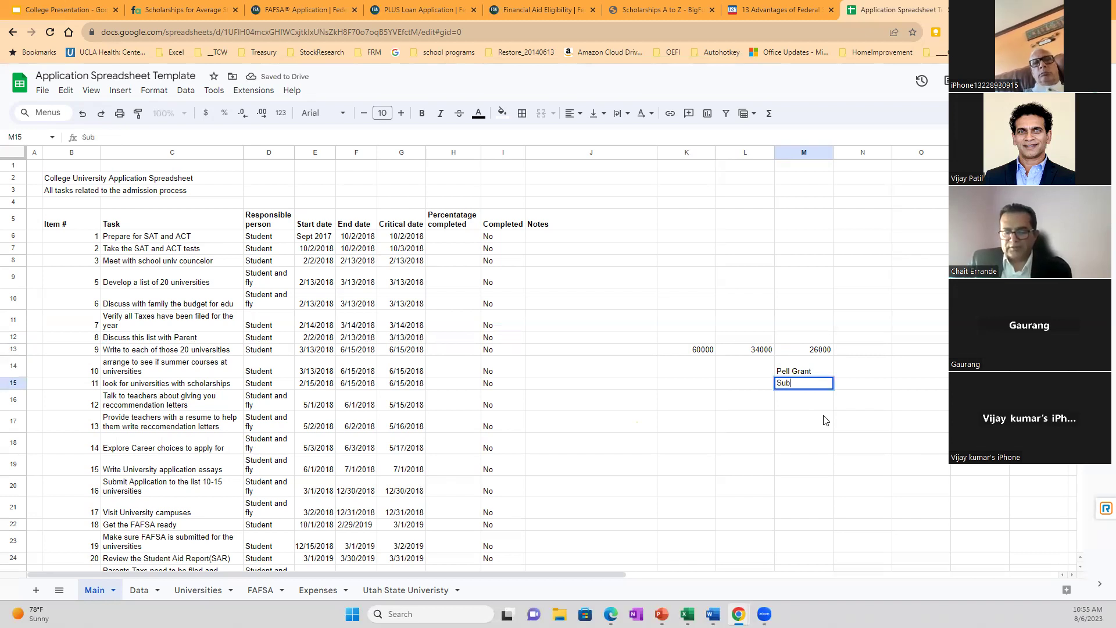
{"action": "type", "text": "sidiz"}
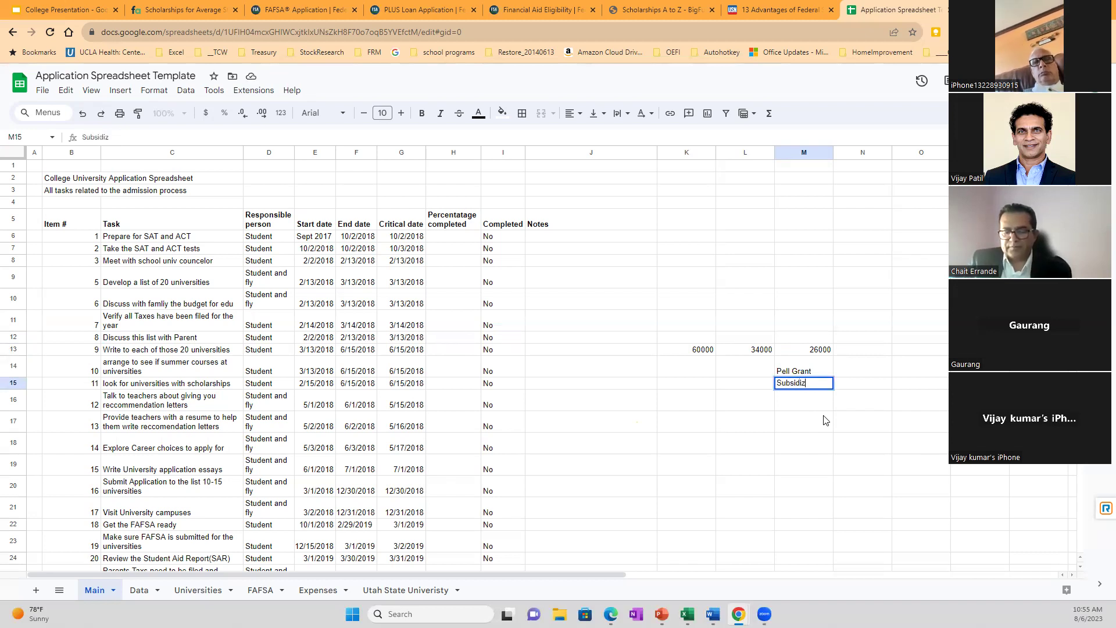
{"action": "type", "text": "ed"}
{"action": "key", "text": "Return"}
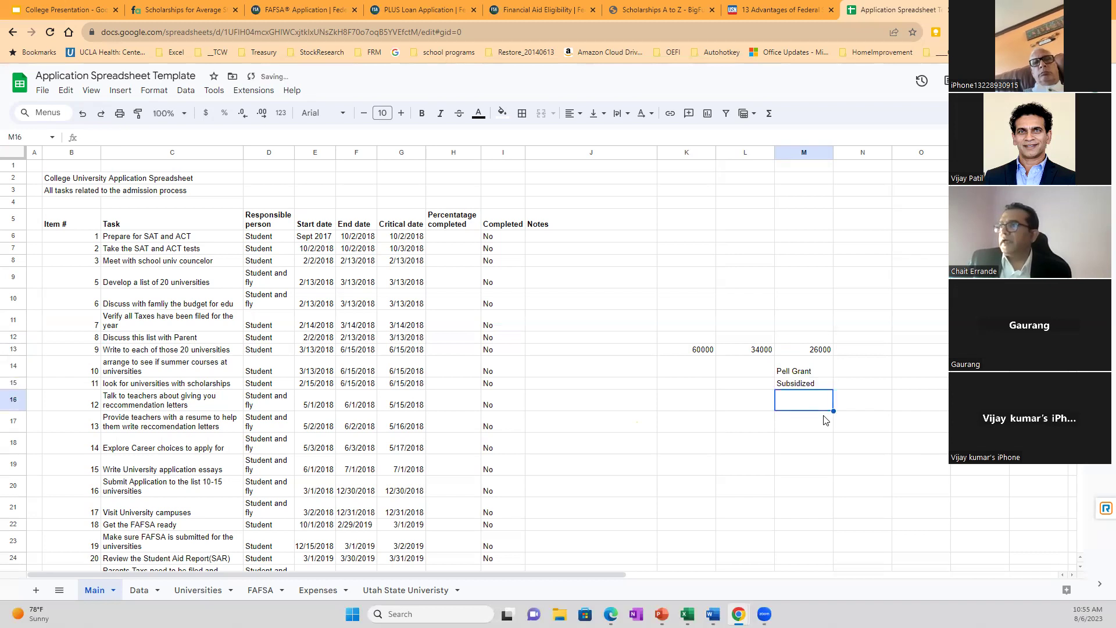
Add the labels "Unsubsidized" in cell M16 and "Parent Plus" in cell M17.
{"action": "type", "text": "Uns"}
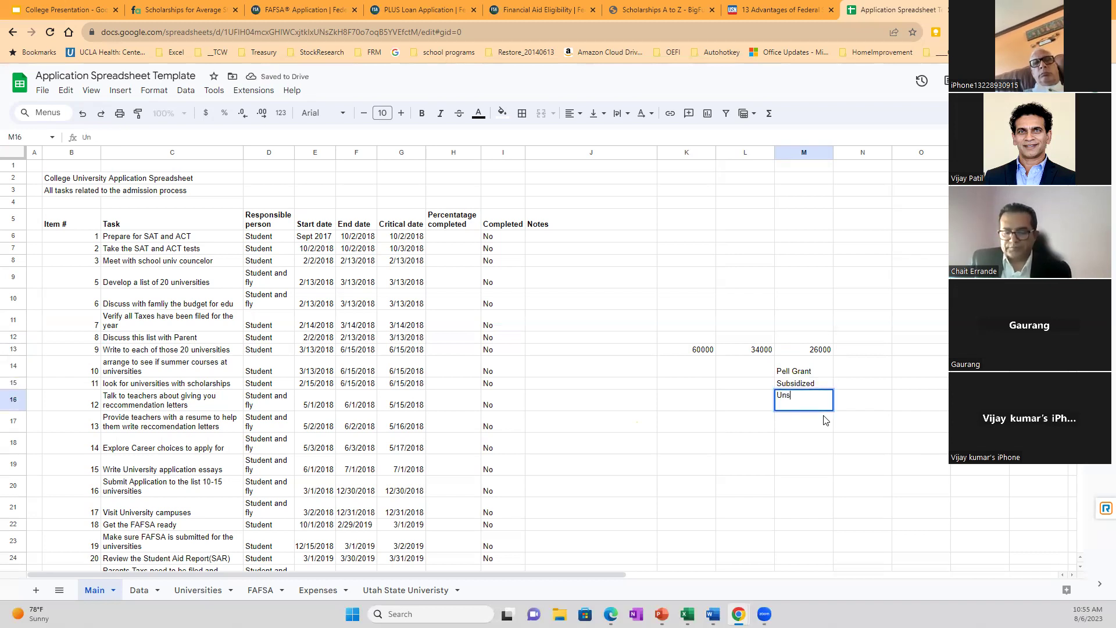
{"action": "type", "text": "ubsidized"}
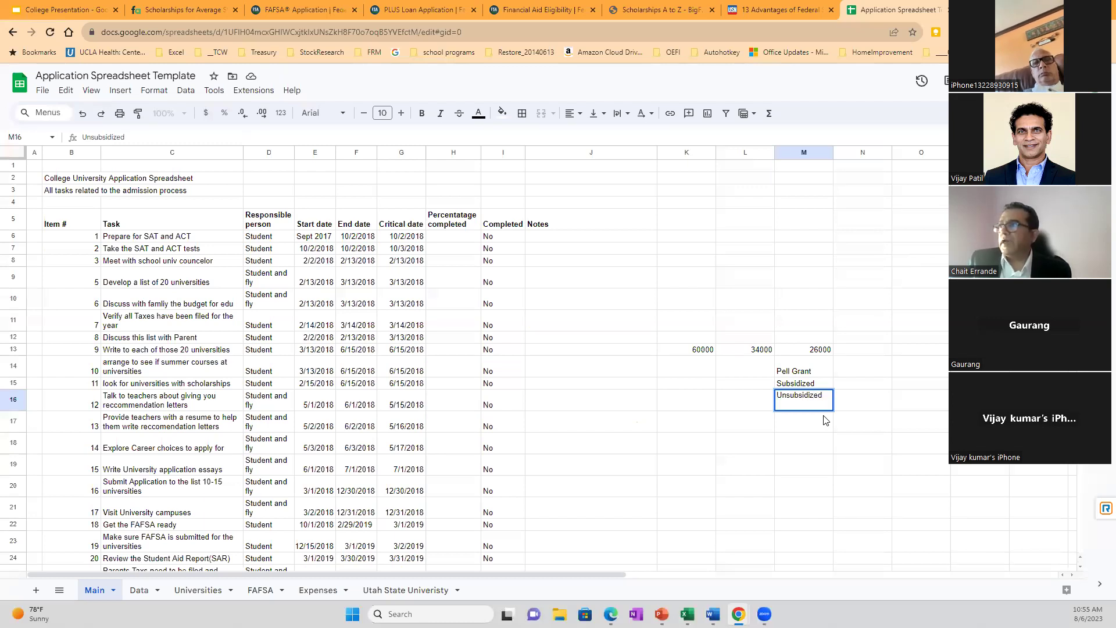
{"action": "key", "text": "Return"}
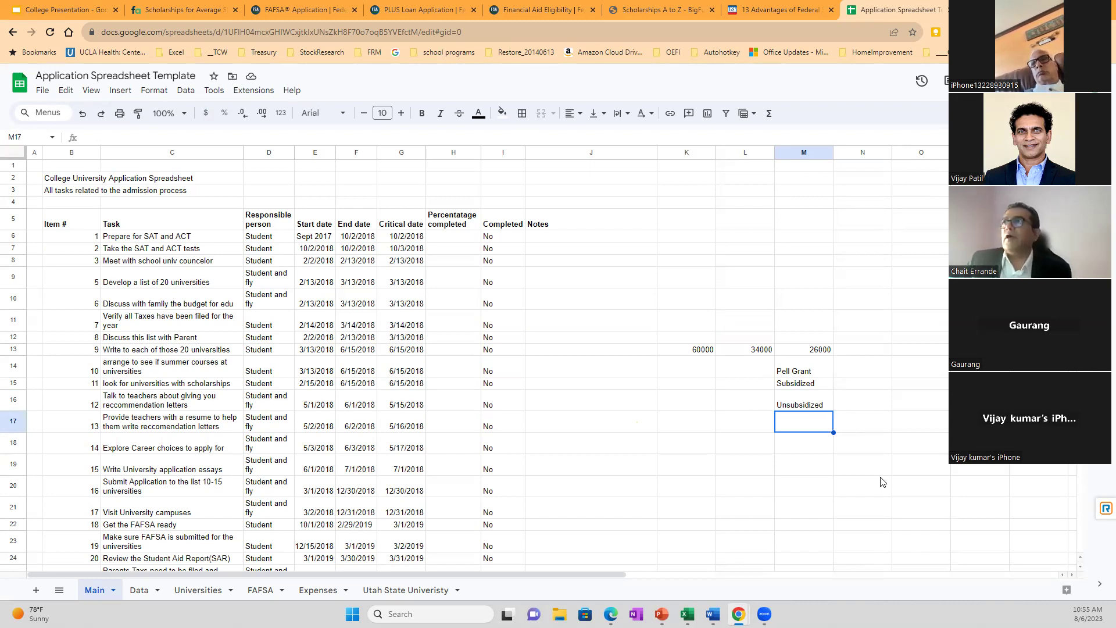
{"action": "type", "text": "Pare"}
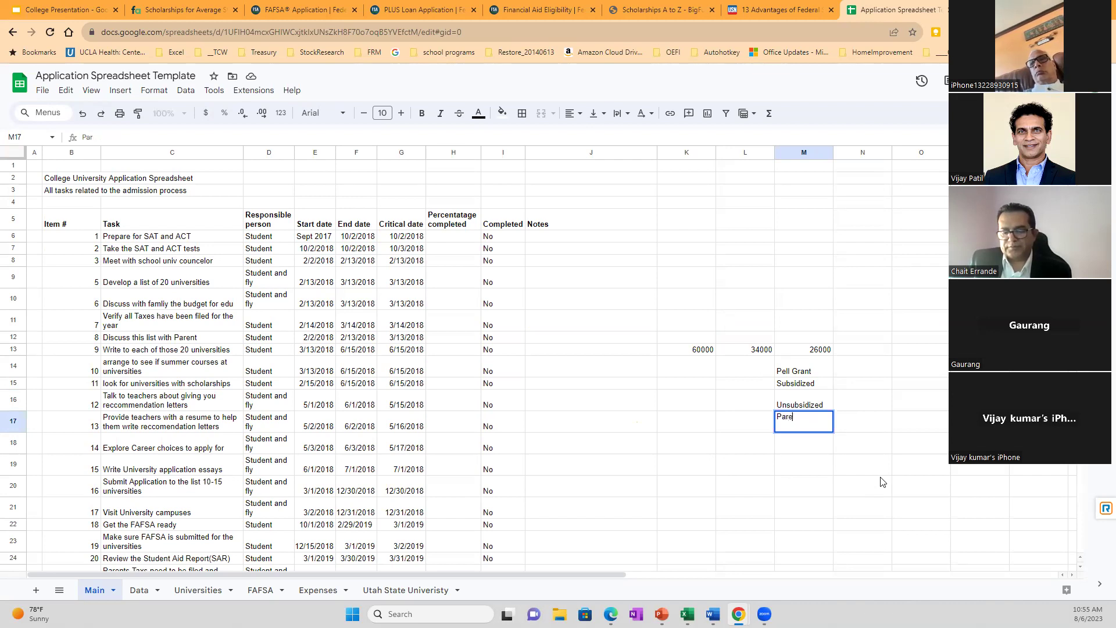
{"action": "type", "text": "nt Plus"}
{"action": "key", "text": "Return"}
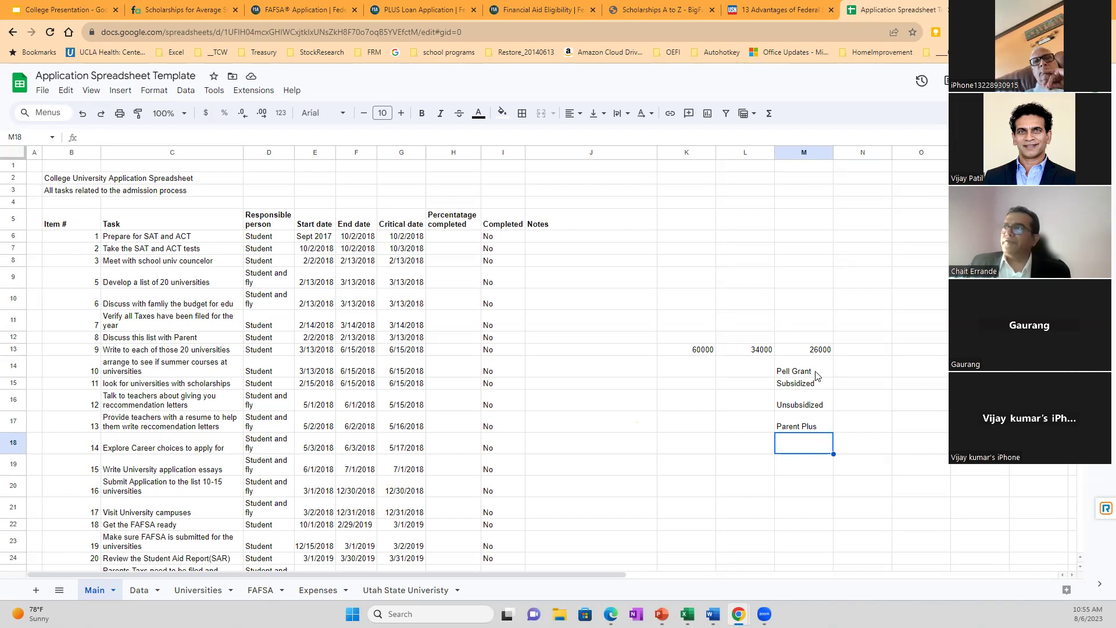
Enter the label "Work Study" in cell O14, on the same row as Pell Grant.
{"action": "left_click", "coordinate": [849, 376]}
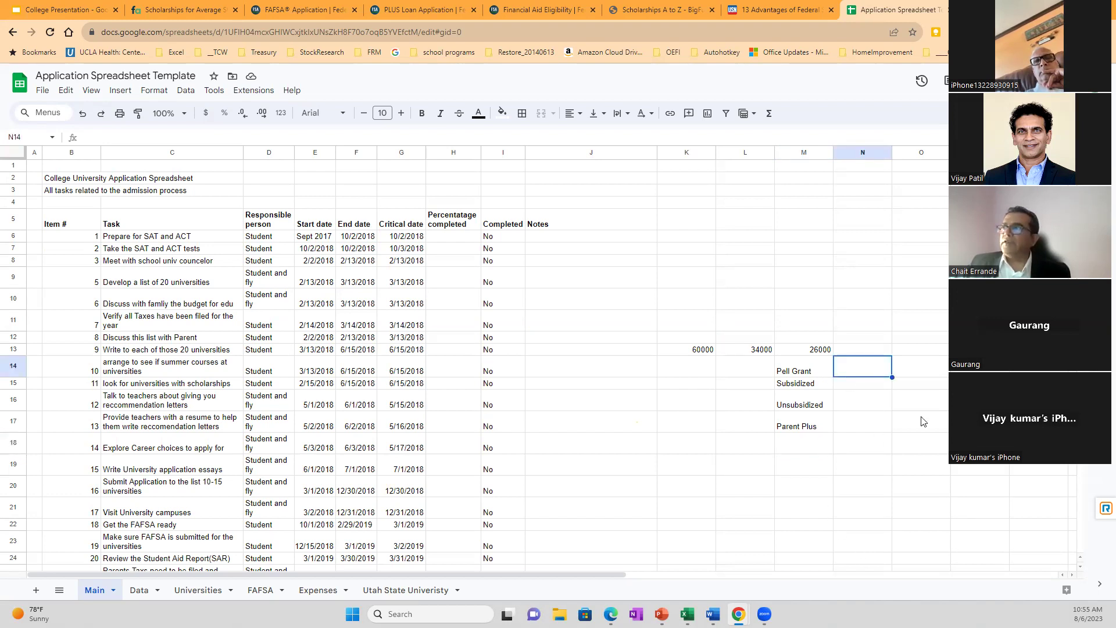
{"action": "left_click", "coordinate": [931, 377]}
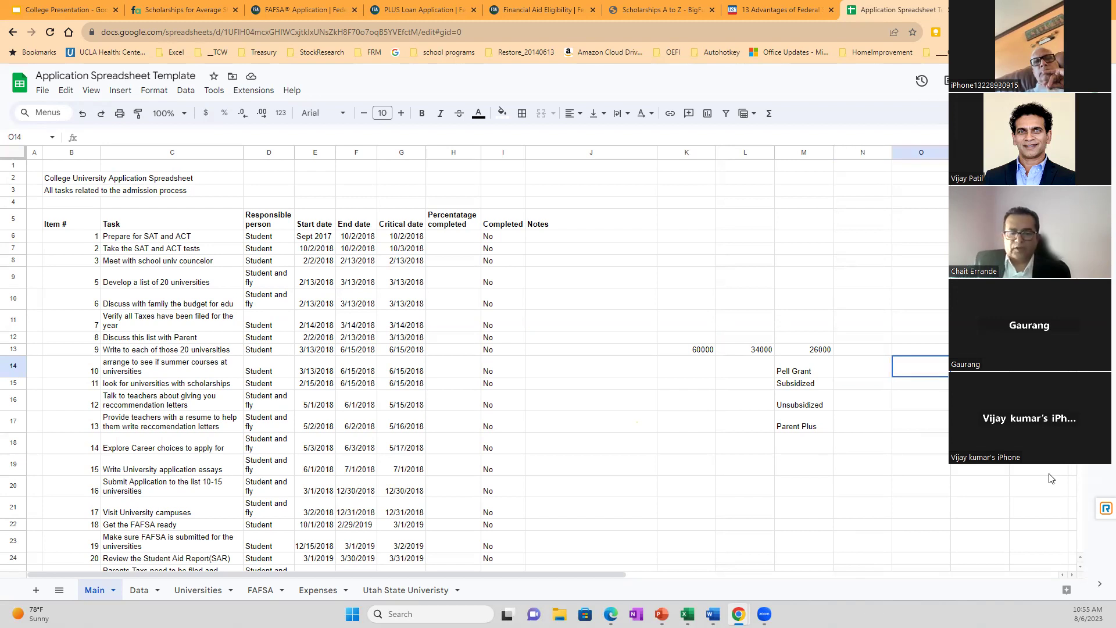
{"action": "type", "text": "Wor"}
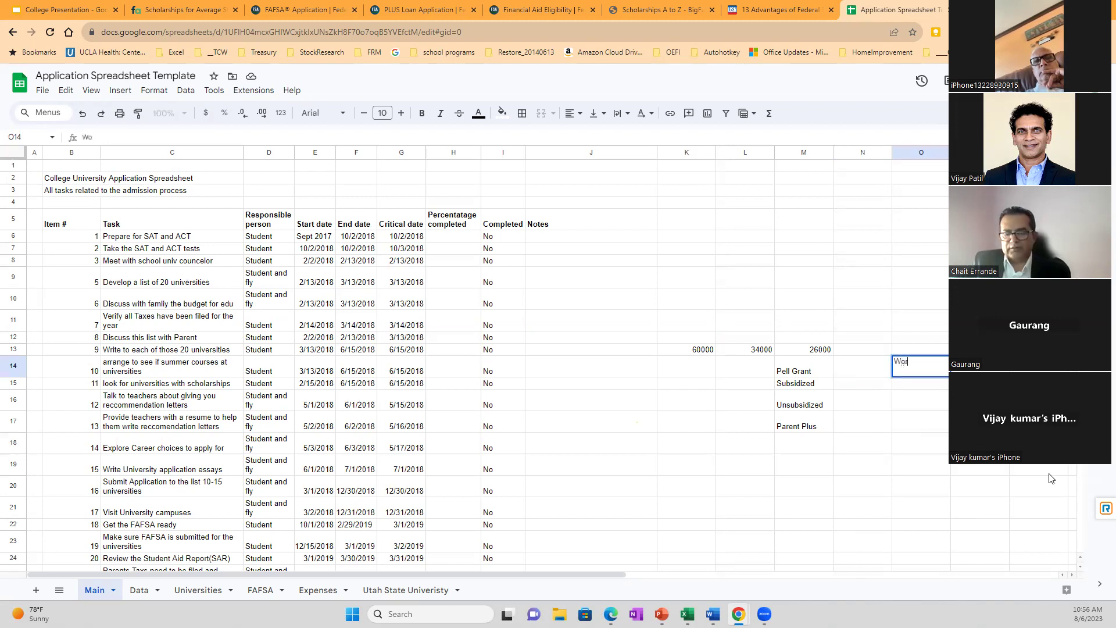
{"action": "type", "text": "k Study"}
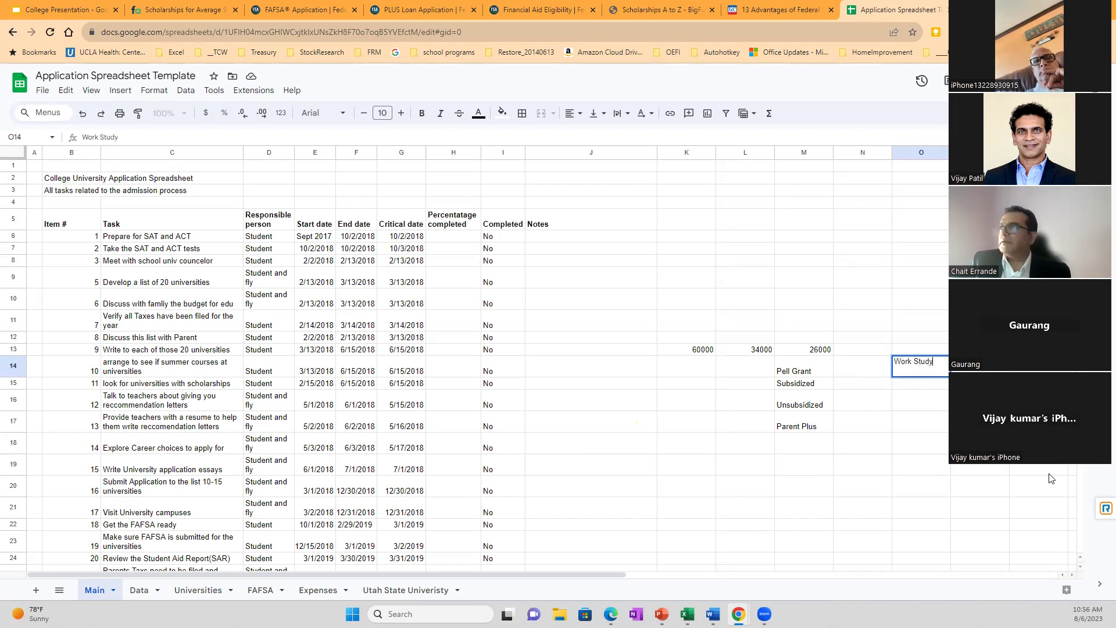
{"action": "key", "text": "Return"}
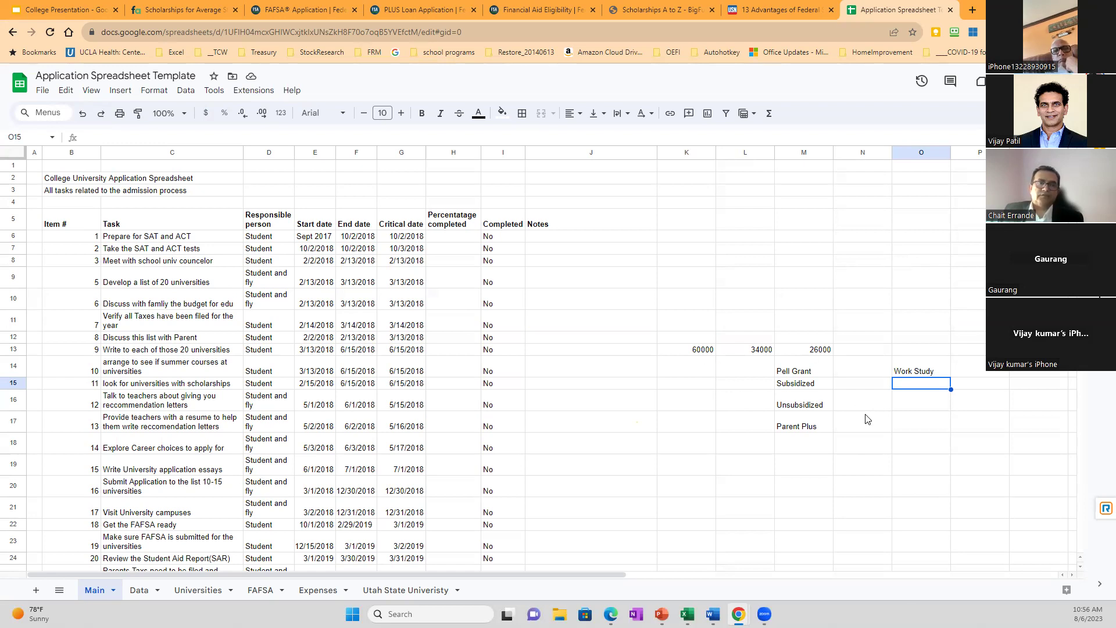
Enter "Work Study" in cell M18 below Parent Plus and clear the duplicate label in cell O14.
{"action": "left_click", "coordinate": [803, 447]}
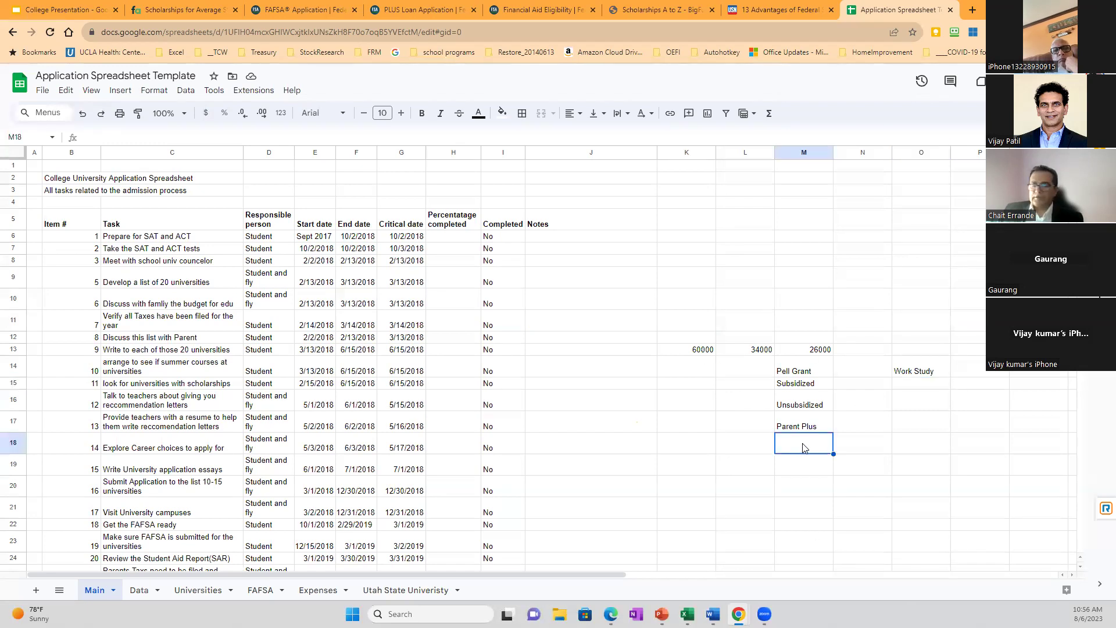
{"action": "type", "text": "Work Stu"}
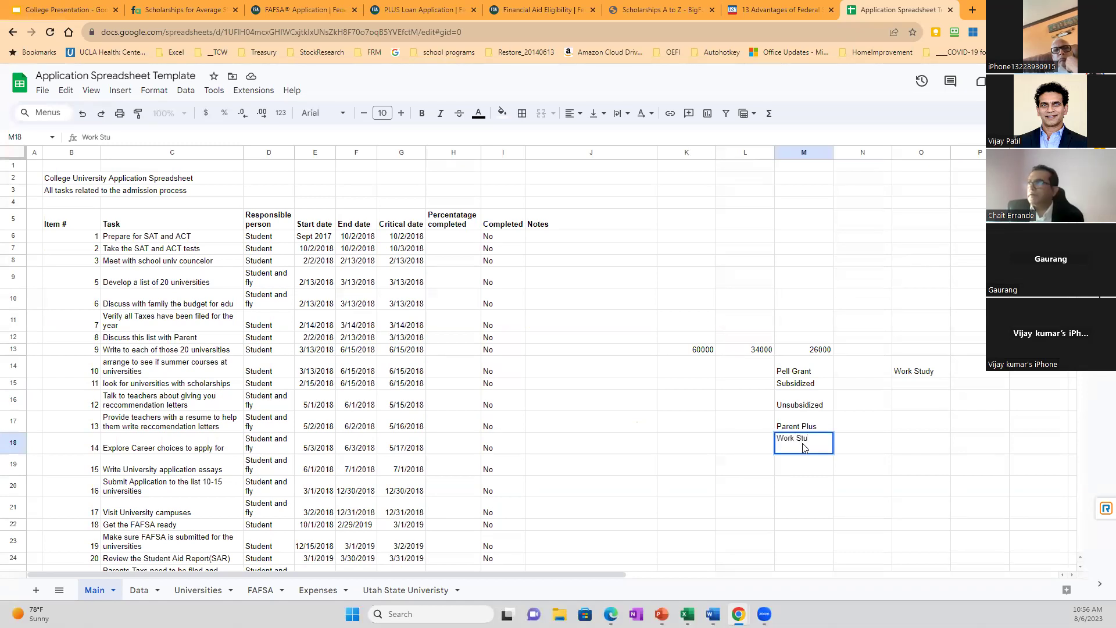
{"action": "type", "text": "dy"}
{"action": "key", "text": "Return"}
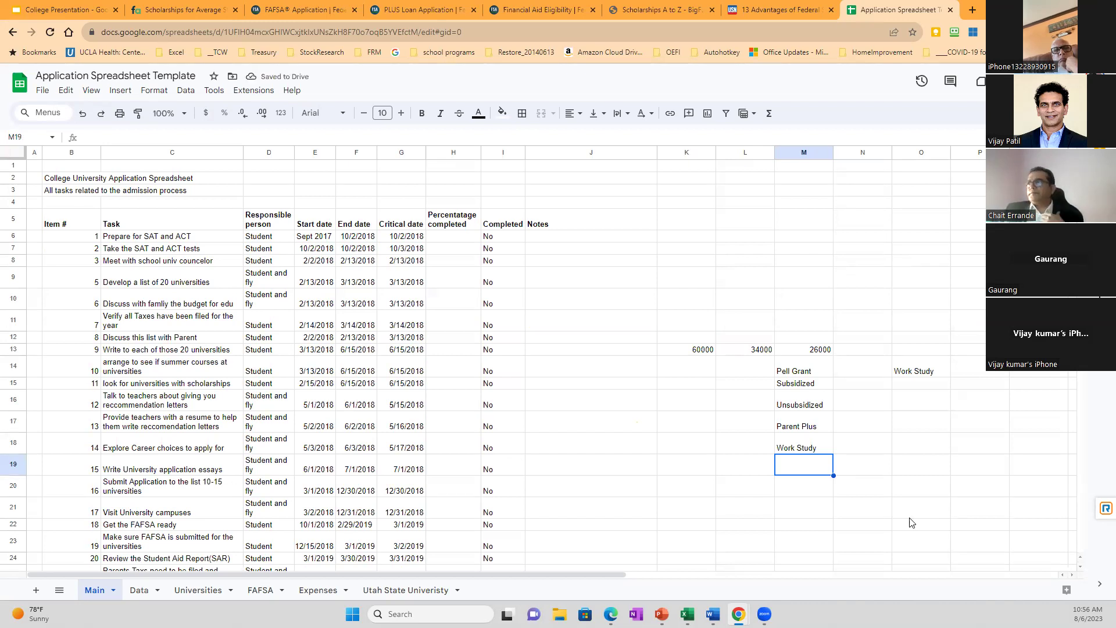
{"action": "left_click", "coordinate": [915, 371]}
{"action": "key", "text": "Delete"}
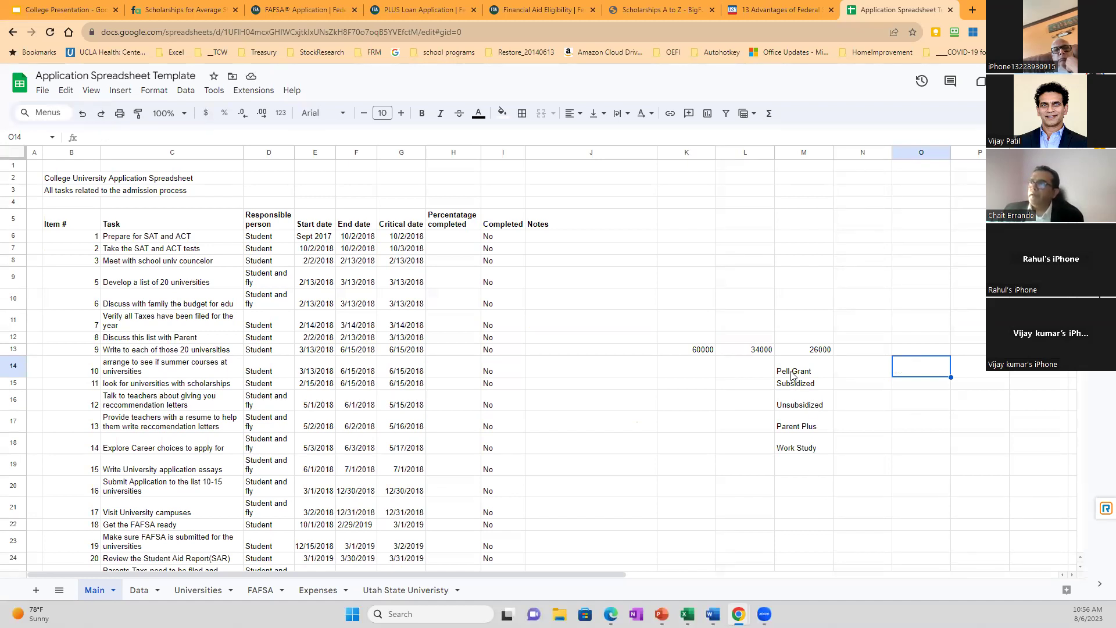
Move the five aid labels from Pell Grant to Work Study down two rows so the list starts in cell M16.
{"action": "left_click_drag", "start_coordinate": [791, 374], "coordinate": [789, 441]}
{"action": "key", "text": "ctrl+c"}
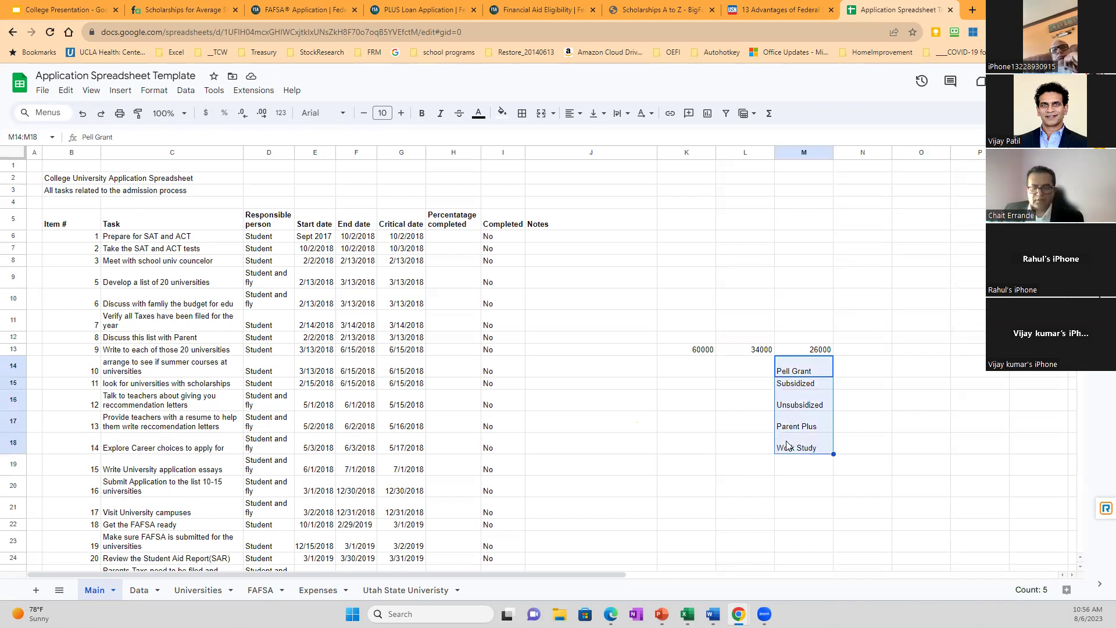
{"action": "left_click", "coordinate": [800, 402]}
{"action": "key", "text": "ctrl+v"}
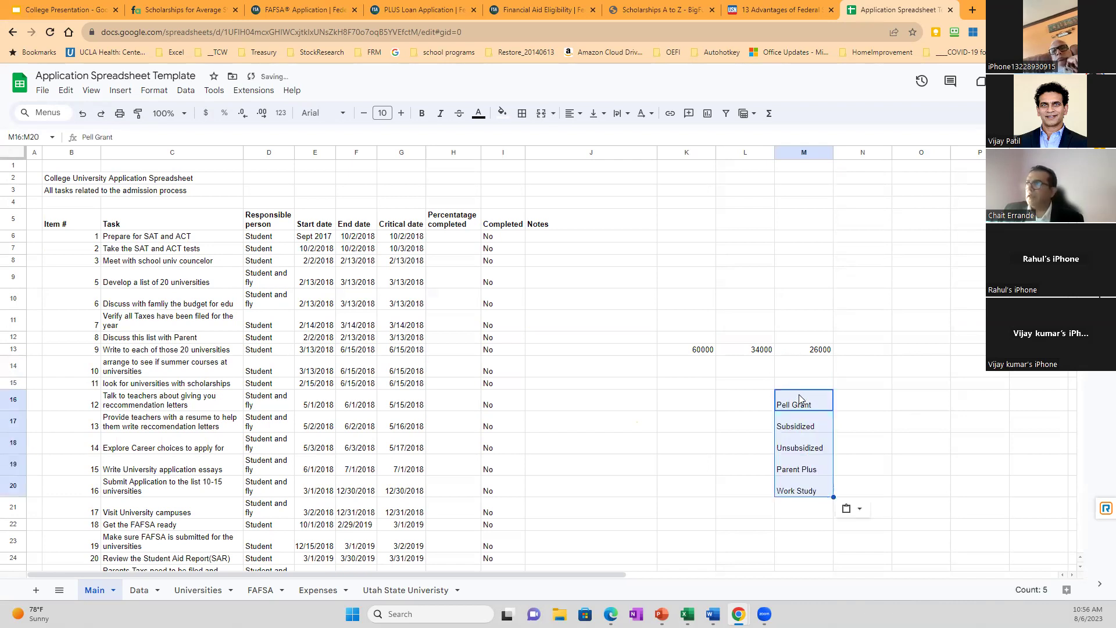
Enter the label "Scolarship" in cell M15, directly above Pell Grant.
{"action": "left_click", "coordinate": [800, 385]}
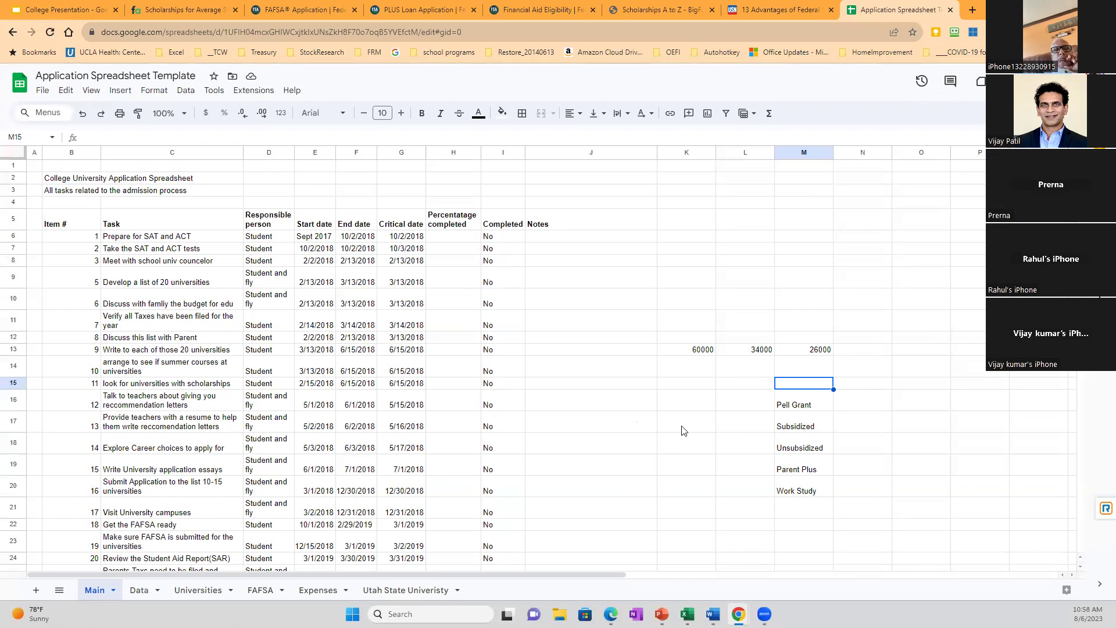
{"action": "type", "text": "Scolarship"}
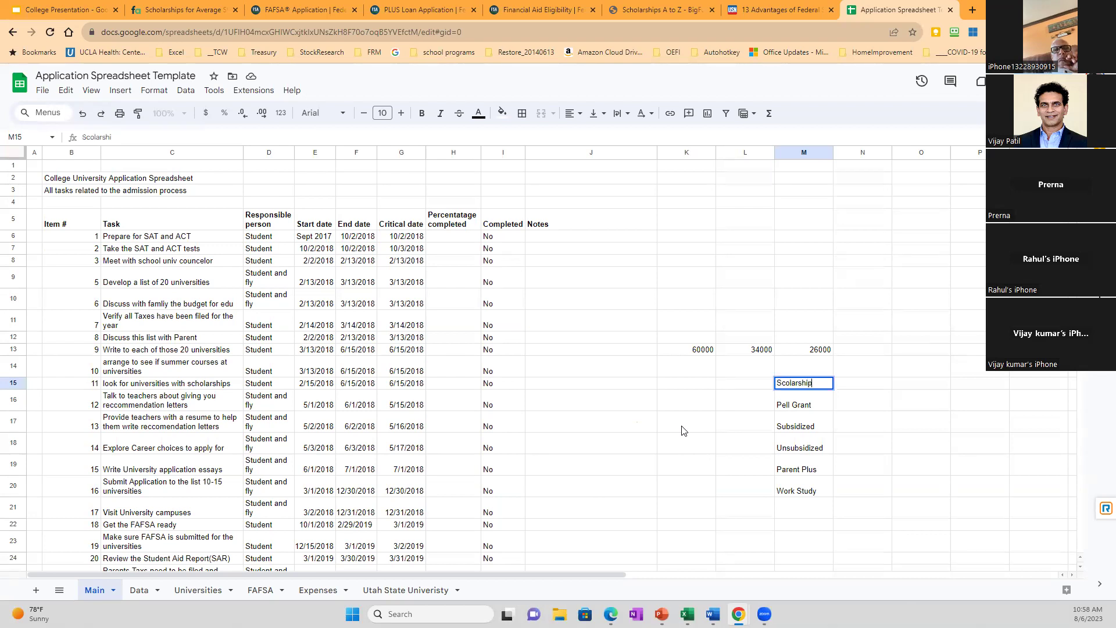
{"action": "key", "text": "Return"}
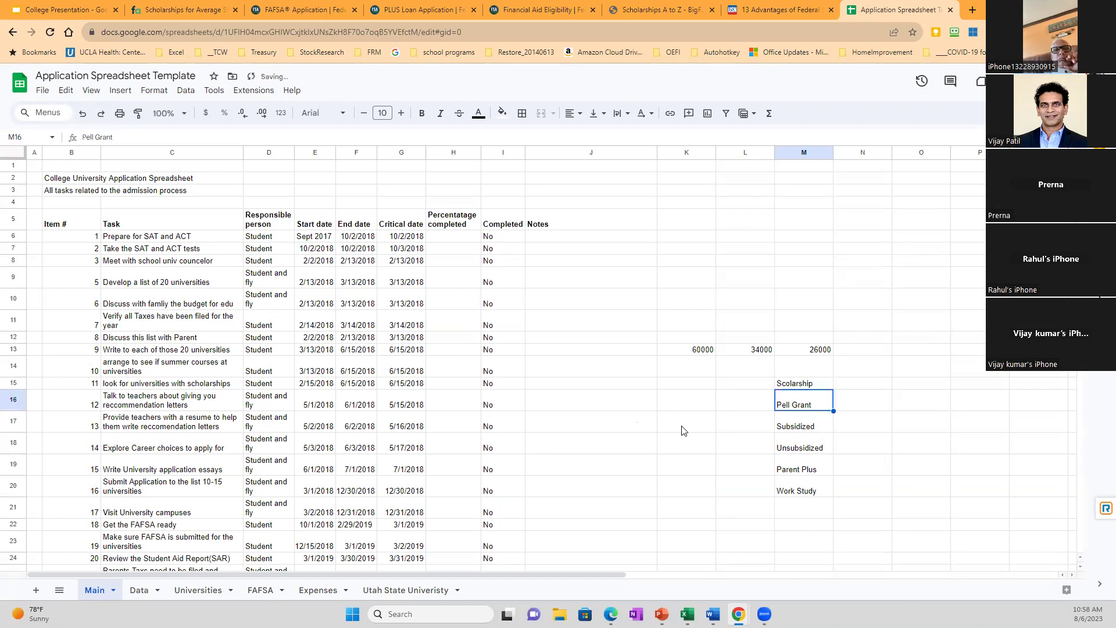
{"action": "left_click", "coordinate": [802, 385]}
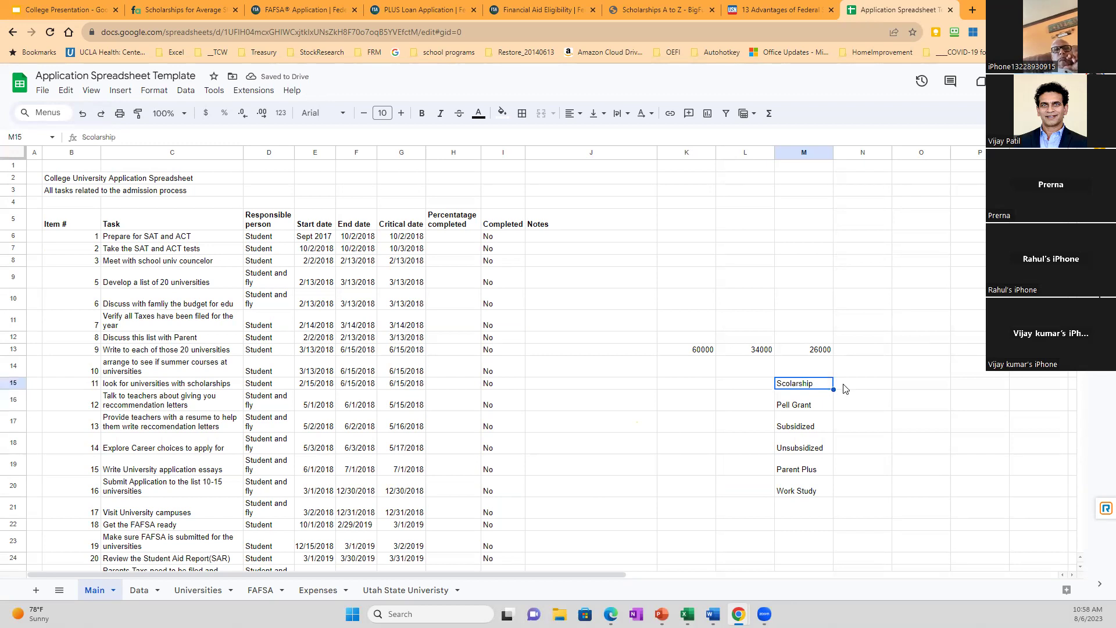
{"action": "left_click", "coordinate": [845, 387]}
{"action": "left_click", "coordinate": [794, 384]}
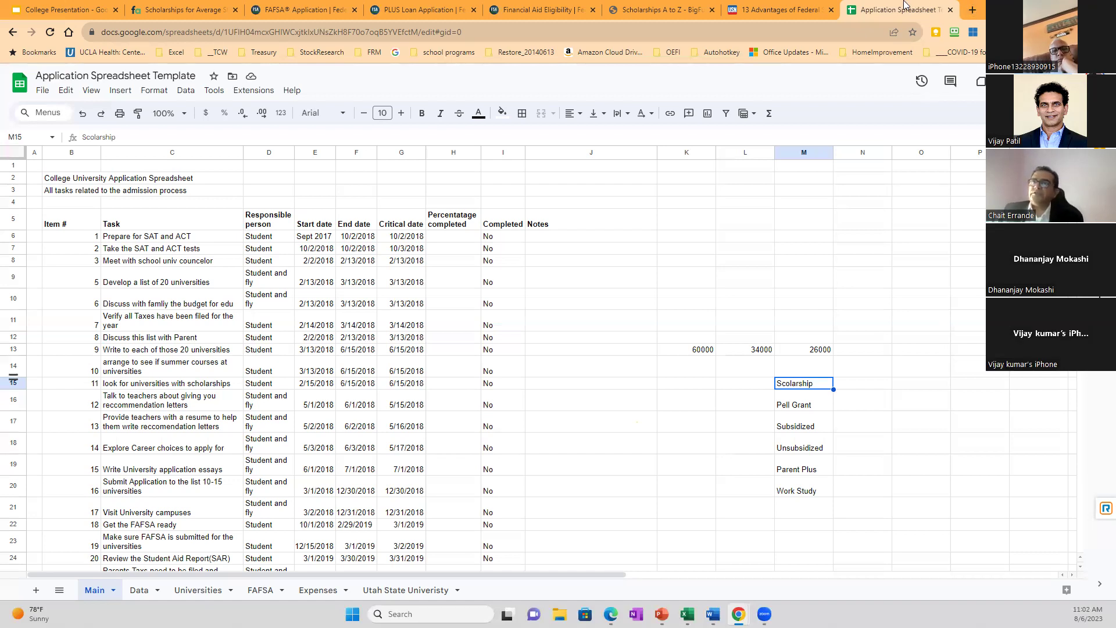
Look through the admission task list on the Main sheet, from SAT preparation to New Student Orientation.
{"action": "scroll", "coordinate": [236, 274], "scroll_direction": "down", "scroll_amount": 1}
{"action": "scroll", "coordinate": [236, 275], "scroll_direction": "down", "scroll_amount": 1}
{"action": "scroll", "coordinate": [232, 278], "scroll_direction": "up", "scroll_amount": 2}
{"action": "scroll", "coordinate": [170, 246], "scroll_direction": "down", "scroll_amount": 6}
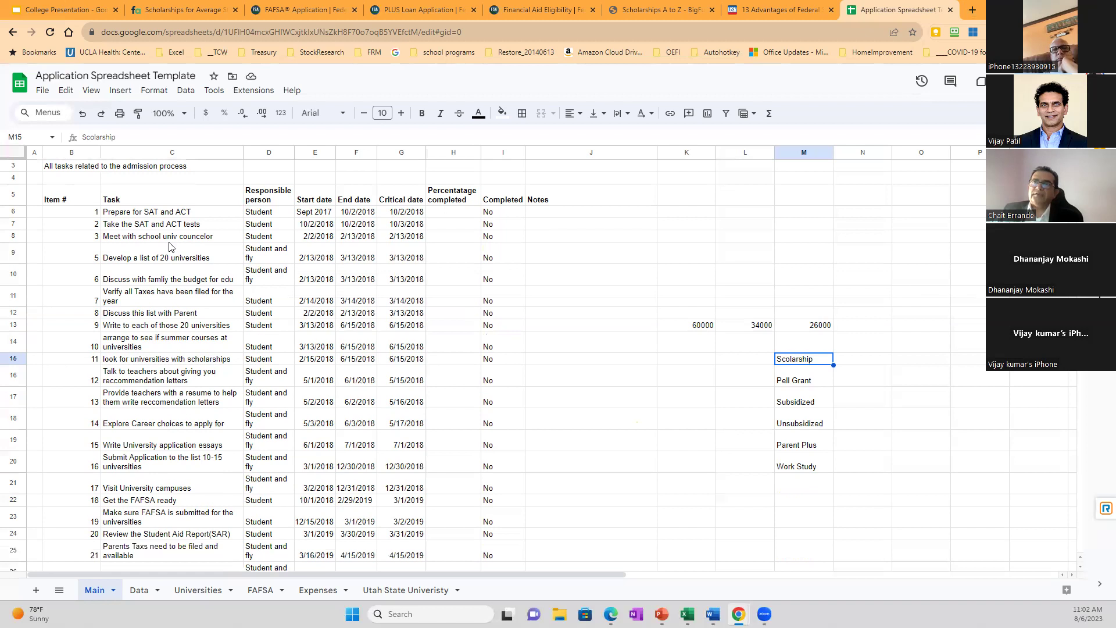
{"action": "scroll", "coordinate": [170, 246], "scroll_direction": "down", "scroll_amount": 1}
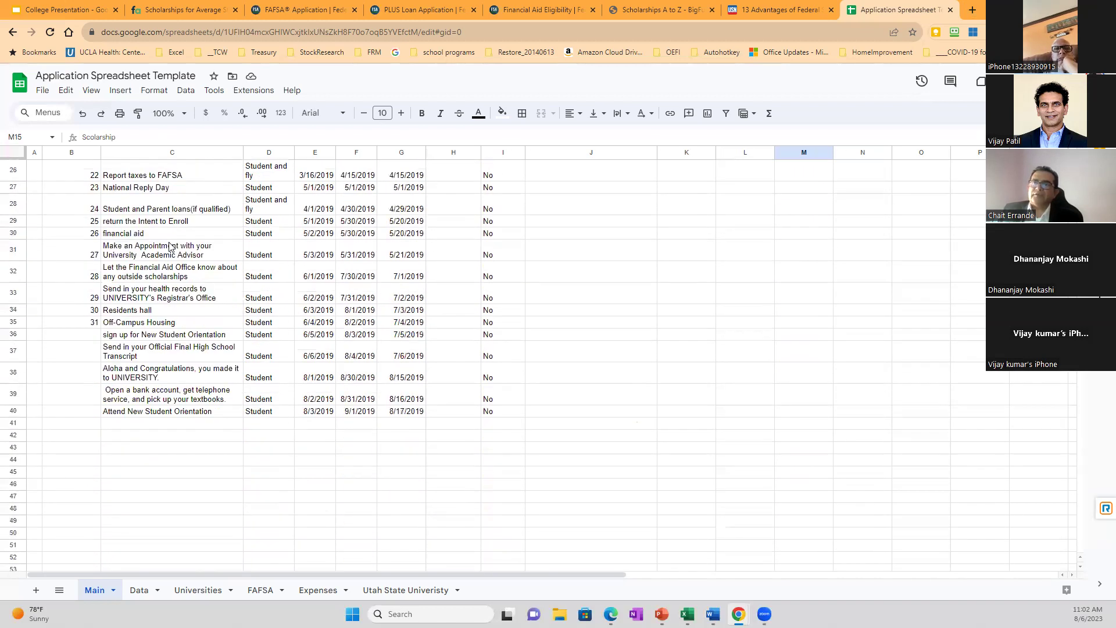
{"action": "scroll", "coordinate": [163, 405], "scroll_direction": "up", "scroll_amount": 7}
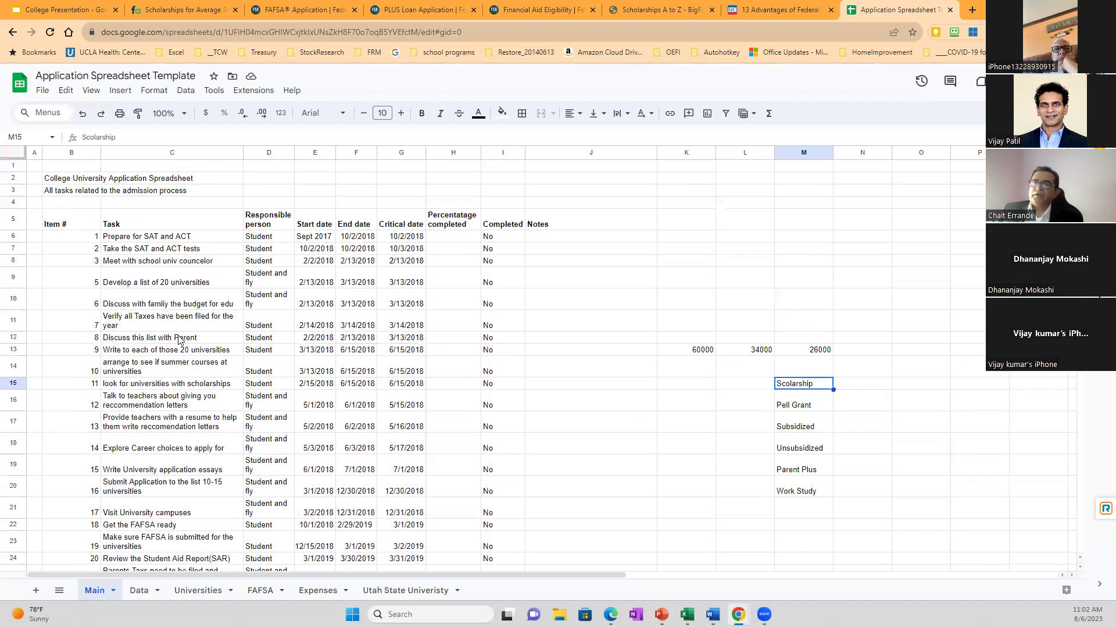
Examine the Data sheet's test scores, parent details, SAT score recipients, and School Grades and GPA sections.
{"action": "left_click", "coordinate": [140, 594]}
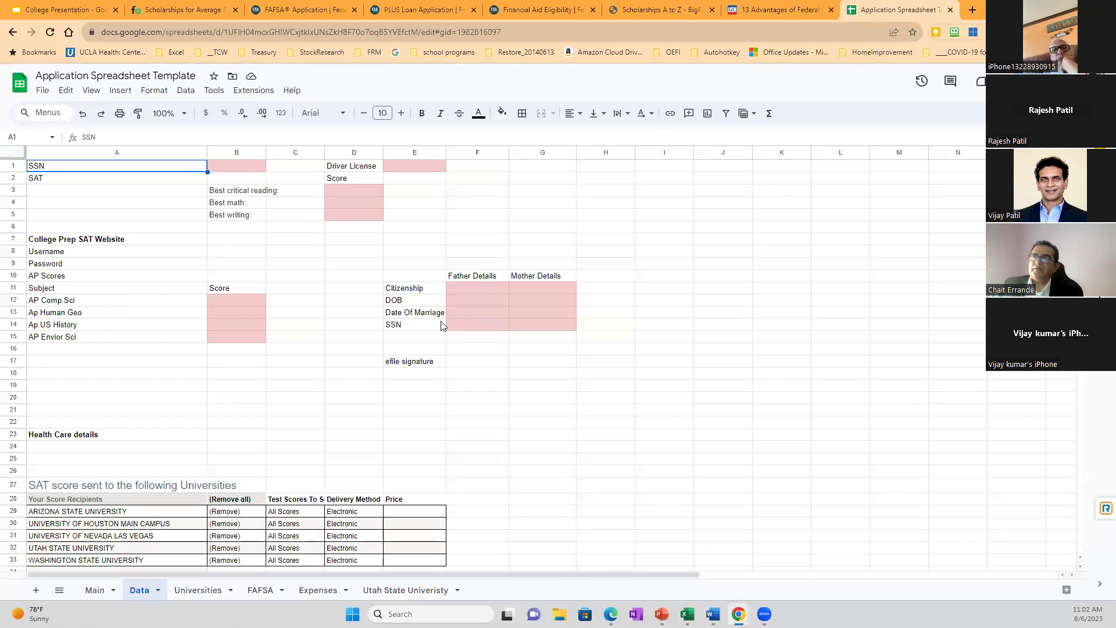
{"action": "scroll", "coordinate": [496, 531], "scroll_direction": "down", "scroll_amount": 1}
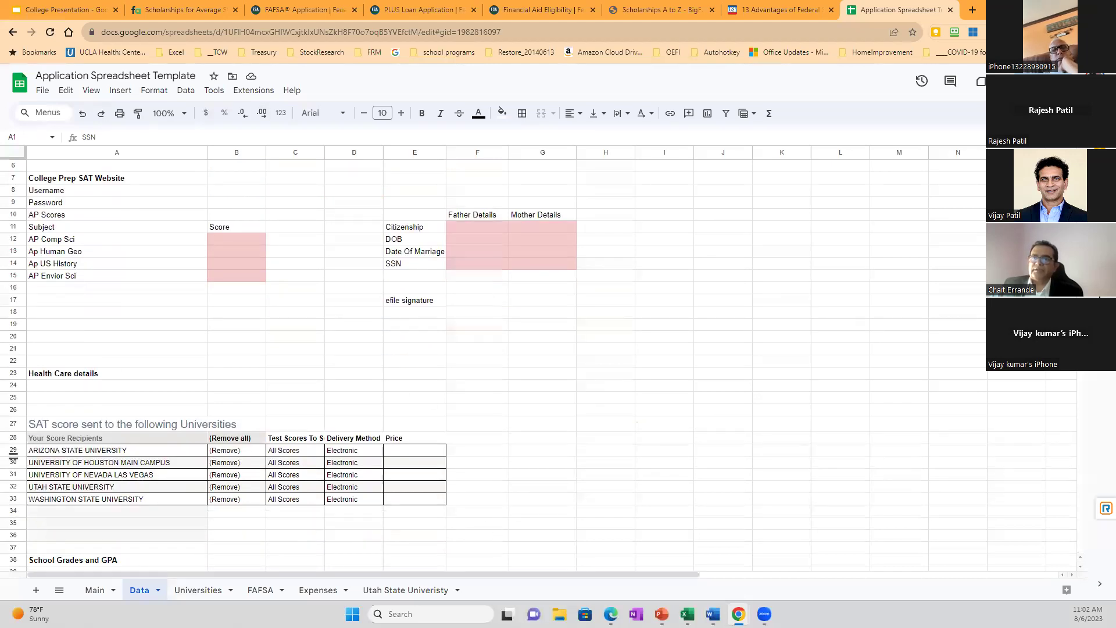
{"action": "scroll", "coordinate": [124, 477], "scroll_direction": "down", "scroll_amount": 2}
{"action": "scroll", "coordinate": [124, 481], "scroll_direction": "down", "scroll_amount": 5}
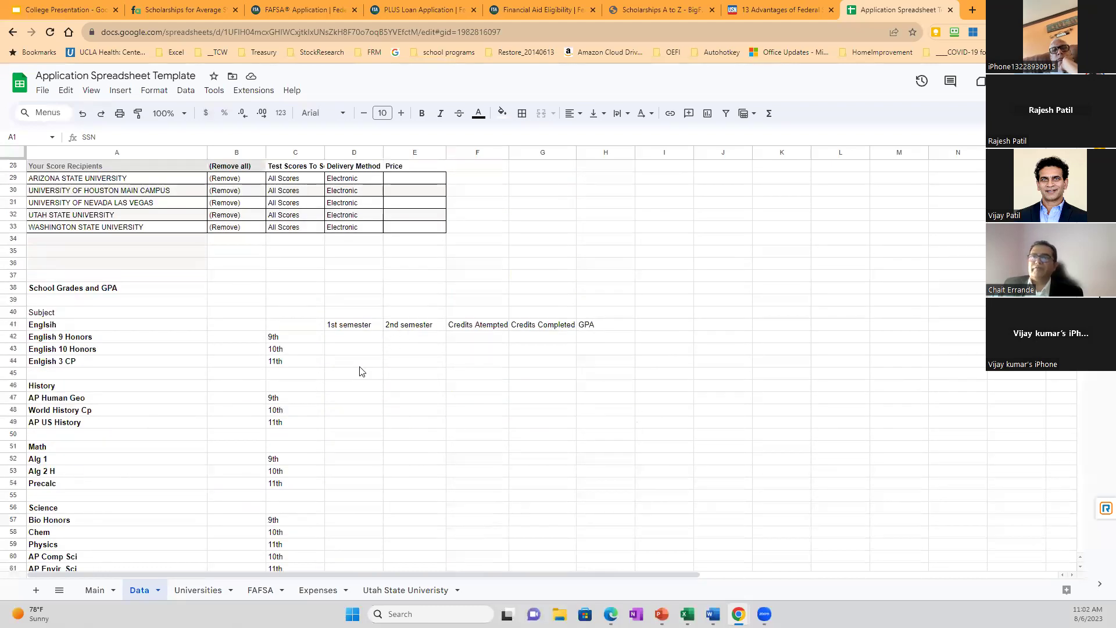
{"action": "scroll", "coordinate": [361, 372], "scroll_direction": "down", "scroll_amount": 2}
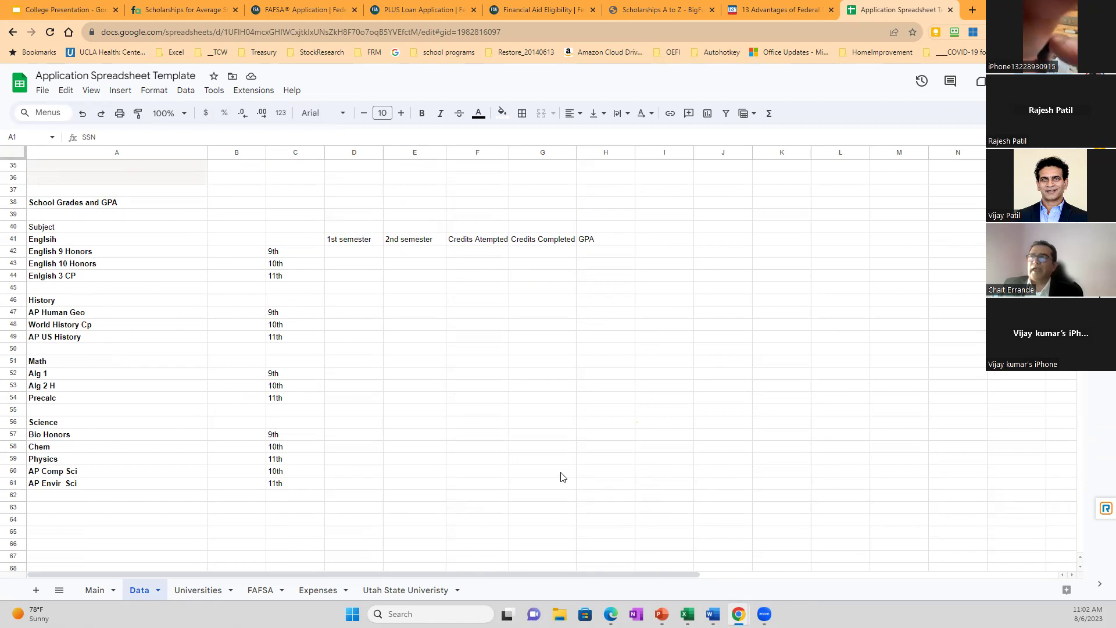
{"action": "scroll", "coordinate": [560, 474], "scroll_direction": "up", "scroll_amount": 2}
{"action": "scroll", "coordinate": [561, 474], "scroll_direction": "up", "scroll_amount": 9}
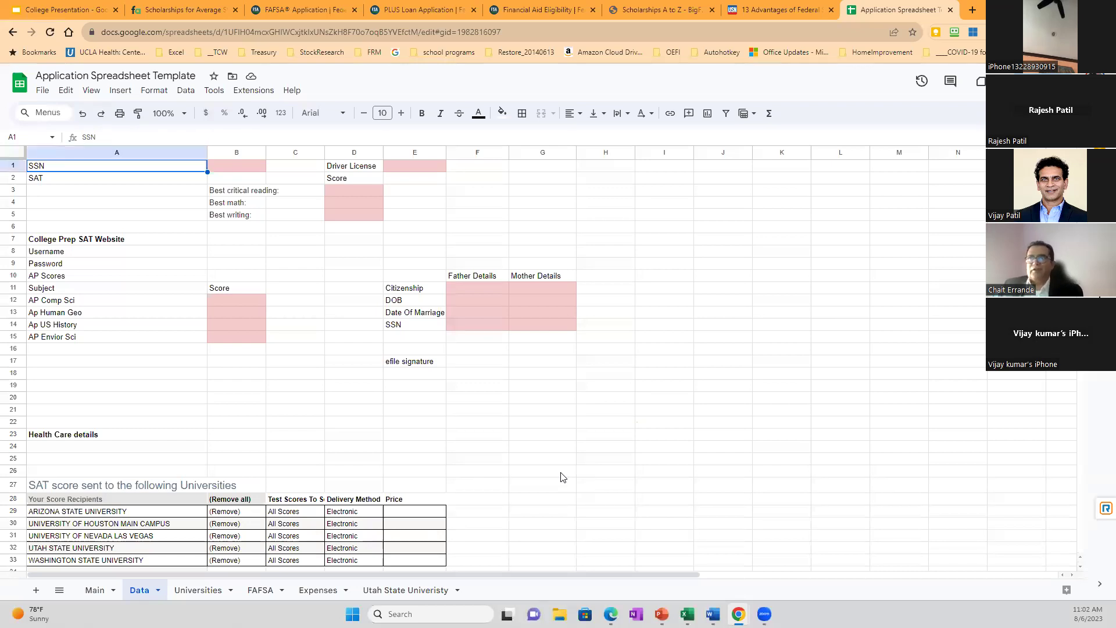
{"action": "scroll", "coordinate": [562, 477], "scroll_direction": "down", "scroll_amount": 10}
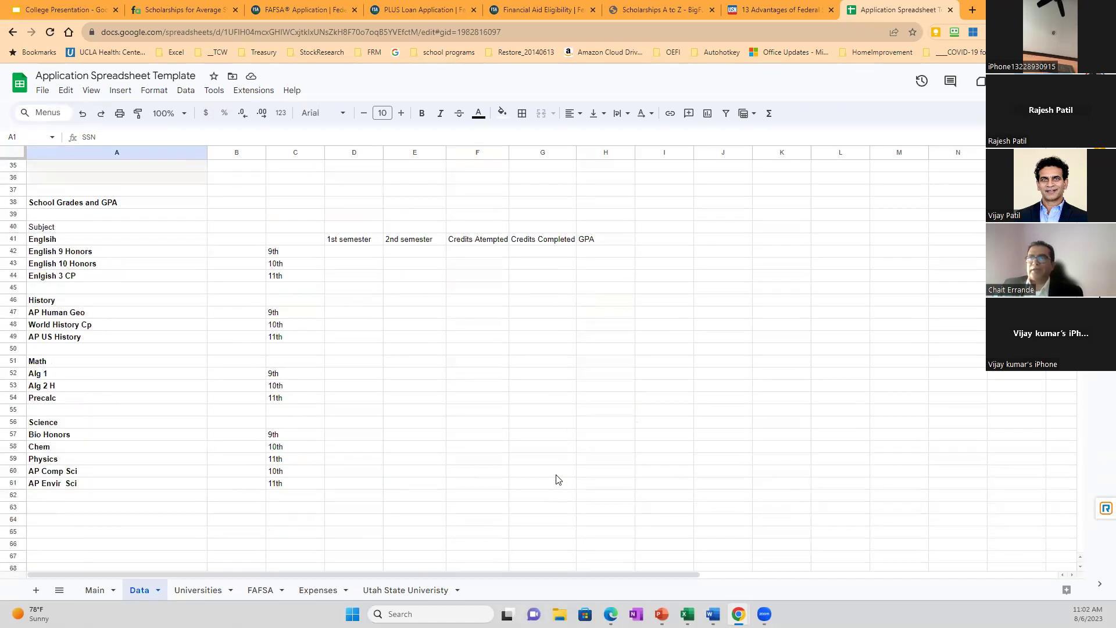
{"action": "scroll", "coordinate": [561, 481], "scroll_direction": "down", "scroll_amount": 4}
{"action": "scroll", "coordinate": [474, 408], "scroll_direction": "up", "scroll_amount": 5}
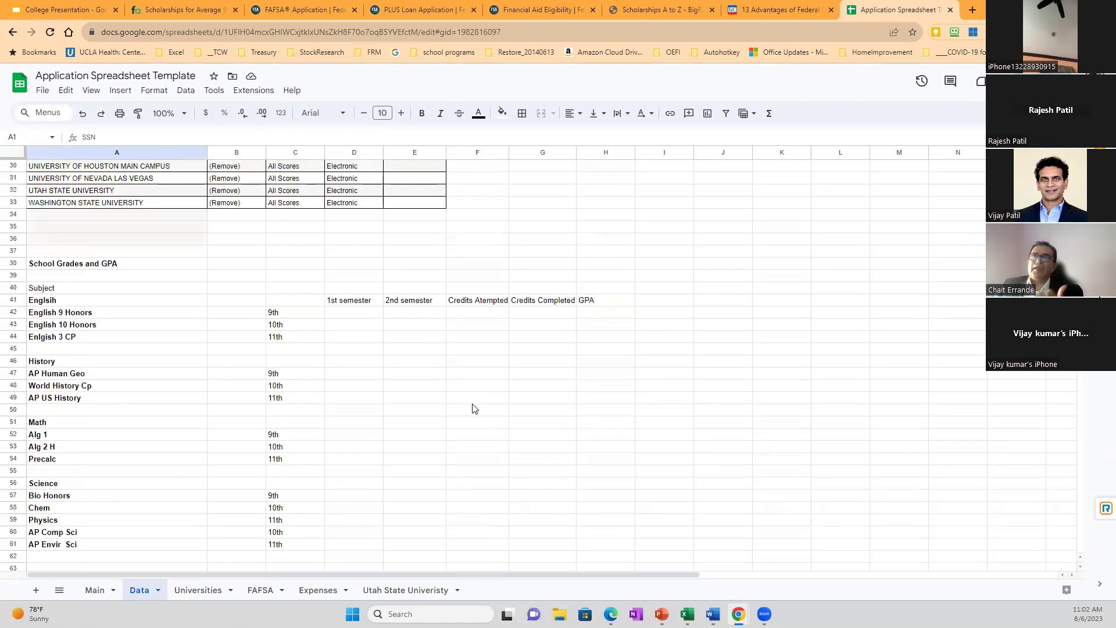
{"action": "scroll", "coordinate": [474, 408], "scroll_direction": "up", "scroll_amount": 3}
{"action": "scroll", "coordinate": [474, 408], "scroll_direction": "up", "scroll_amount": 5}
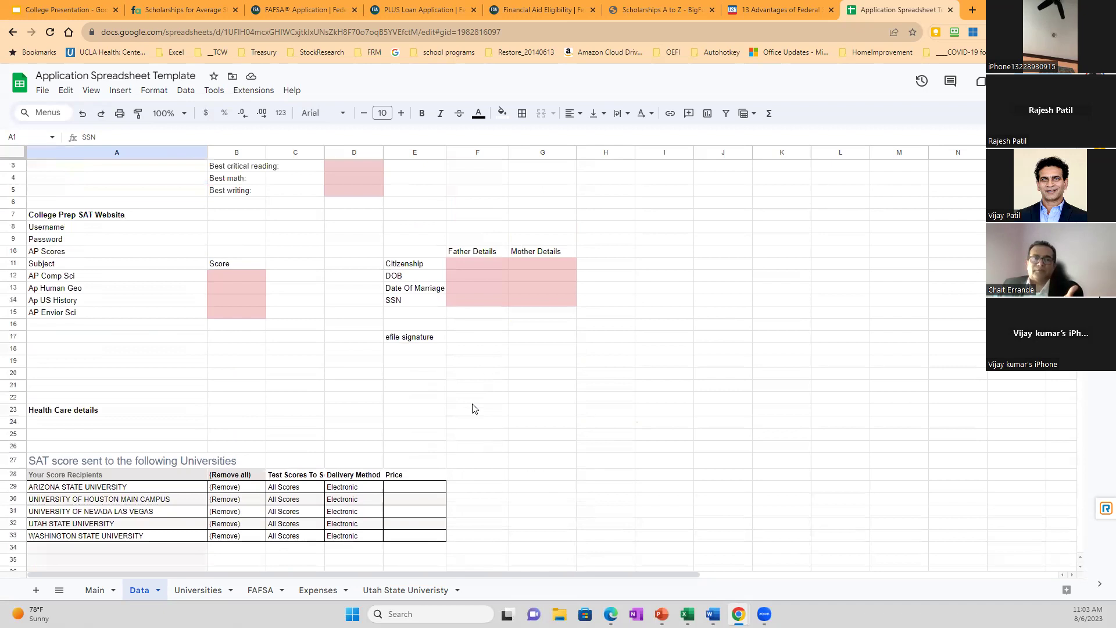
{"action": "scroll", "coordinate": [473, 407], "scroll_direction": "up", "scroll_amount": 1}
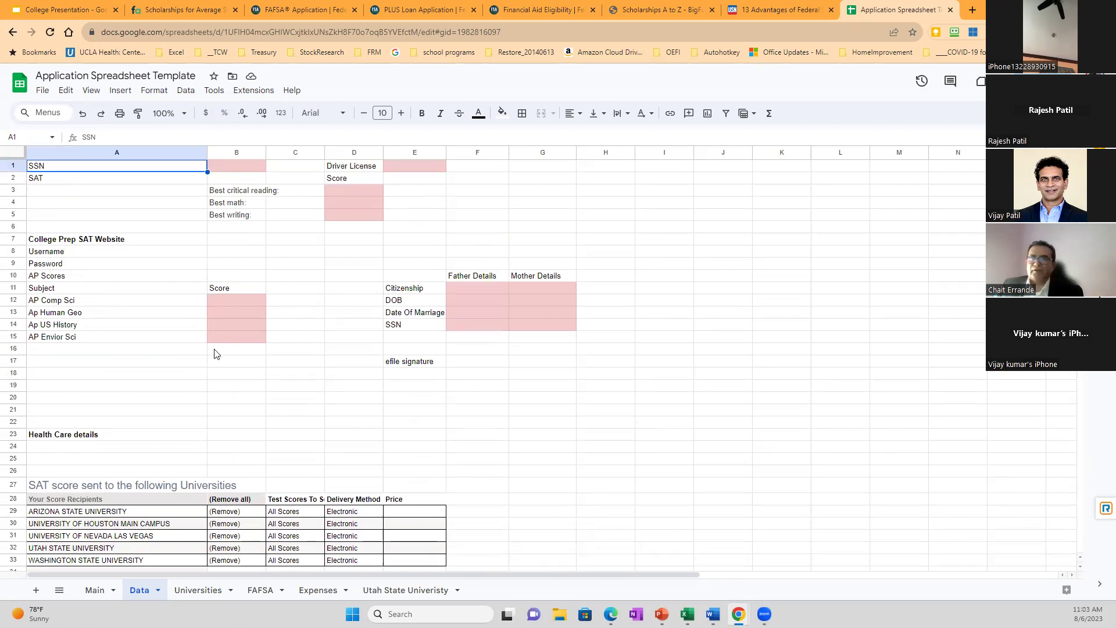
Examine the Universities sheet's college list with its undergraduate numbers, percent getting grants and midpoint SAT columns.
{"action": "left_click", "coordinate": [195, 595]}
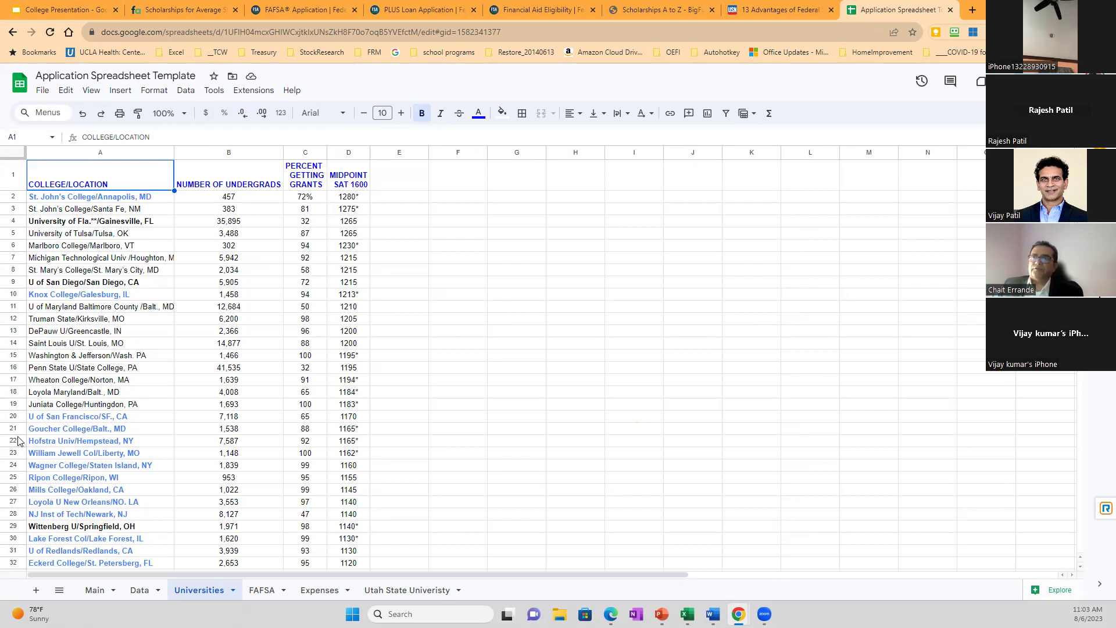
{"action": "left_click", "coordinate": [7, 404]}
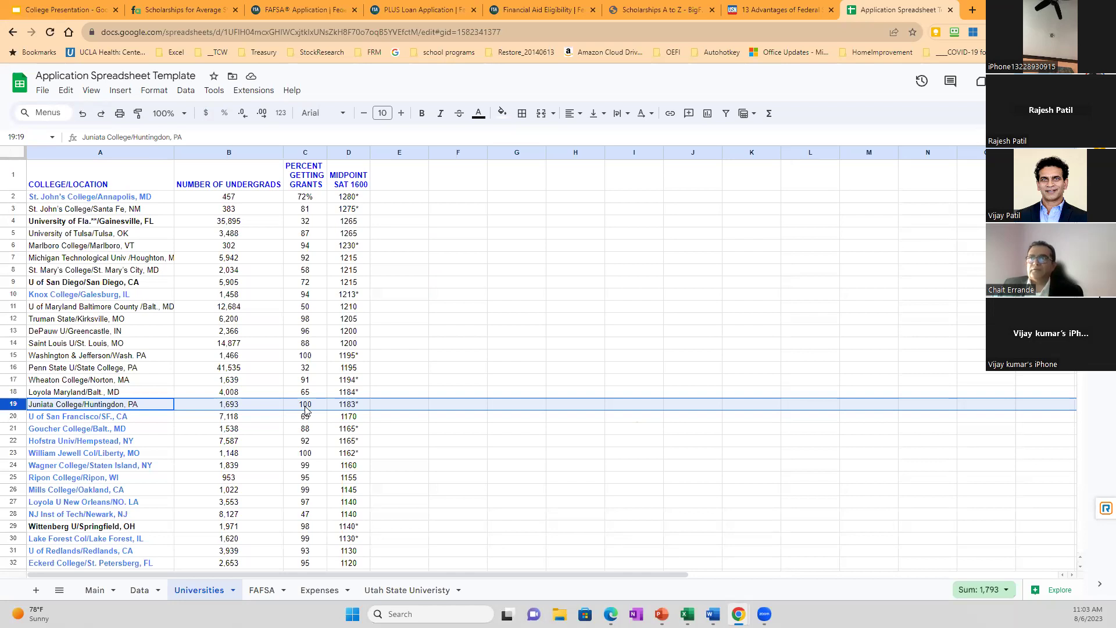
{"action": "left_click", "coordinate": [459, 429]}
{"action": "scroll", "coordinate": [455, 441], "scroll_direction": "down", "scroll_amount": 5}
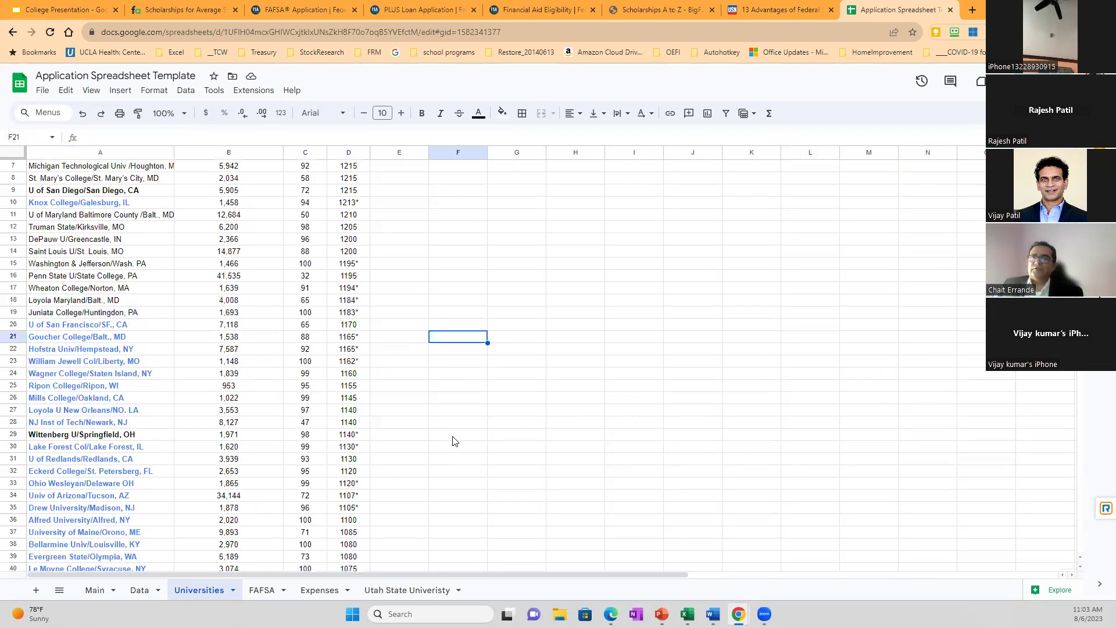
{"action": "scroll", "coordinate": [456, 441], "scroll_direction": "down", "scroll_amount": 3}
{"action": "scroll", "coordinate": [454, 441], "scroll_direction": "up", "scroll_amount": 9}
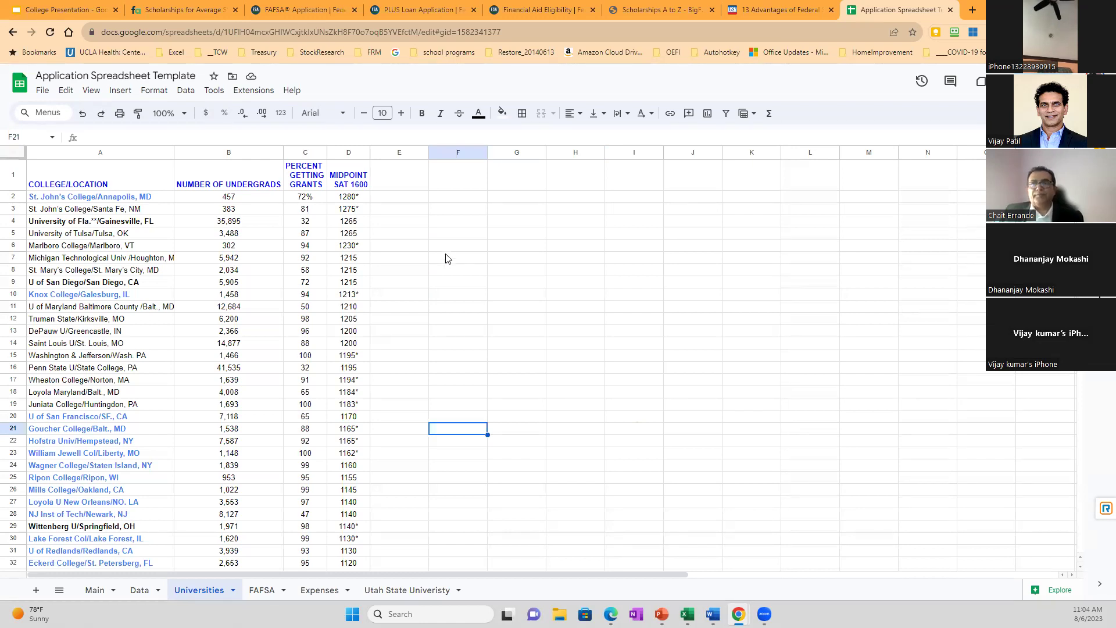
{"action": "scroll", "coordinate": [442, 262], "scroll_direction": "down", "scroll_amount": 1}
{"action": "scroll", "coordinate": [430, 257], "scroll_direction": "up", "scroll_amount": 1}
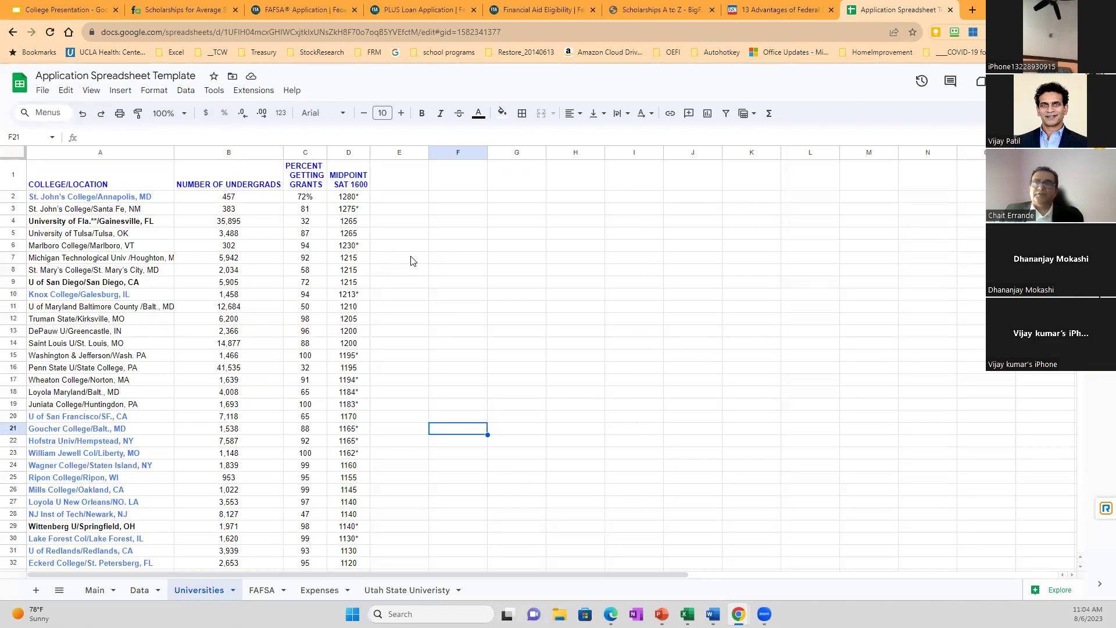
{"action": "scroll", "coordinate": [411, 261], "scroll_direction": "down", "scroll_amount": 3}
{"action": "scroll", "coordinate": [411, 261], "scroll_direction": "down", "scroll_amount": 3}
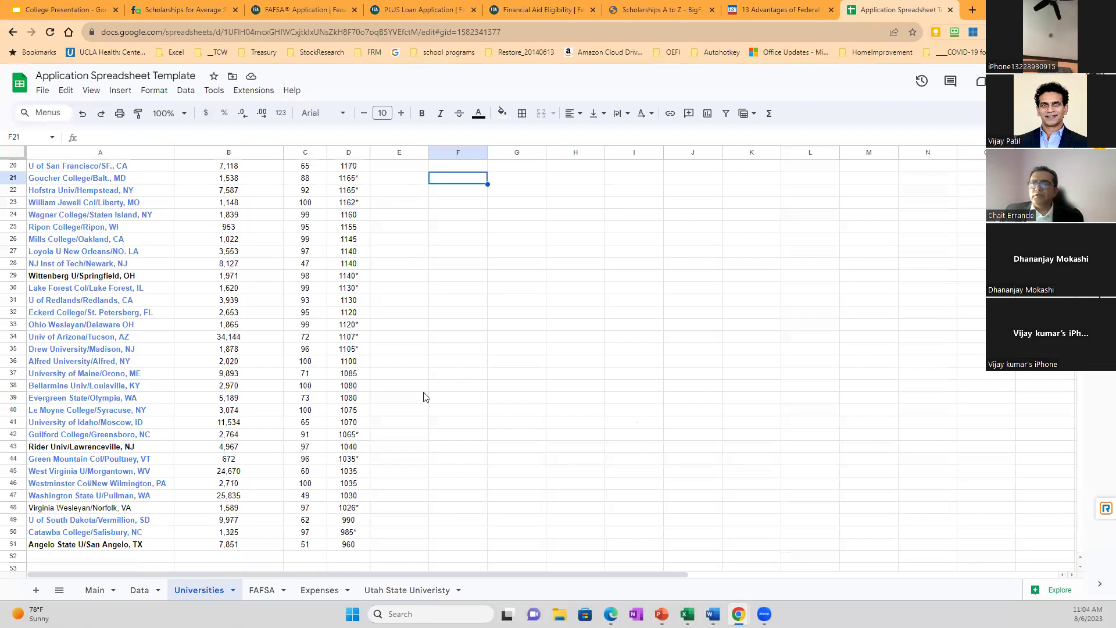
View the FAFSA sheet's login and challenge question fields and the Expenses sheet's column layout.
{"action": "left_click", "coordinate": [263, 590]}
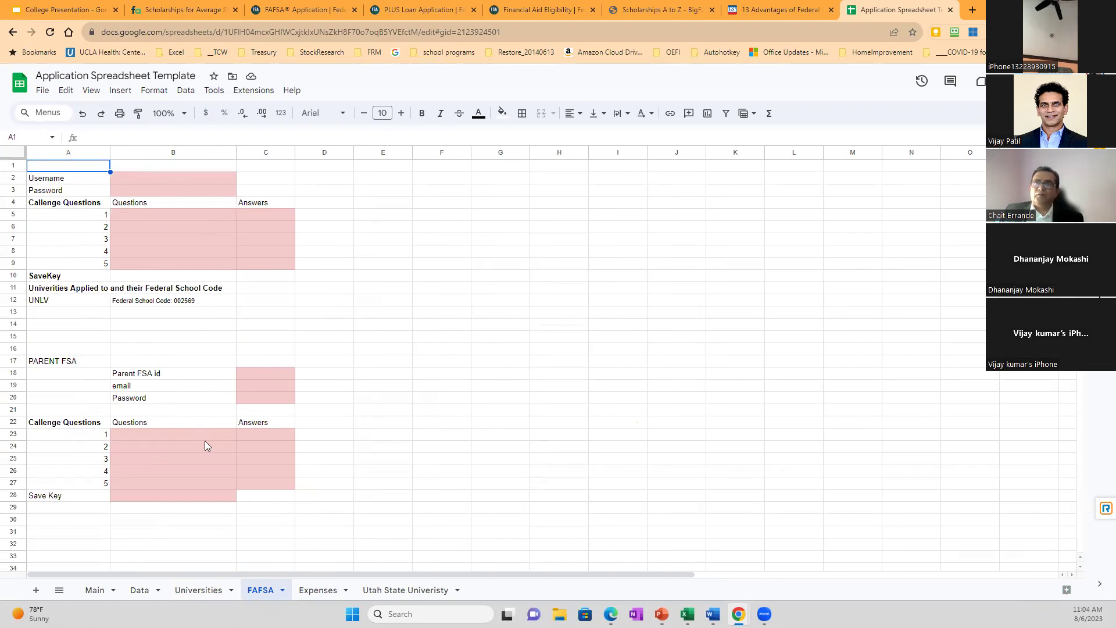
{"action": "left_click", "coordinate": [313, 590]}
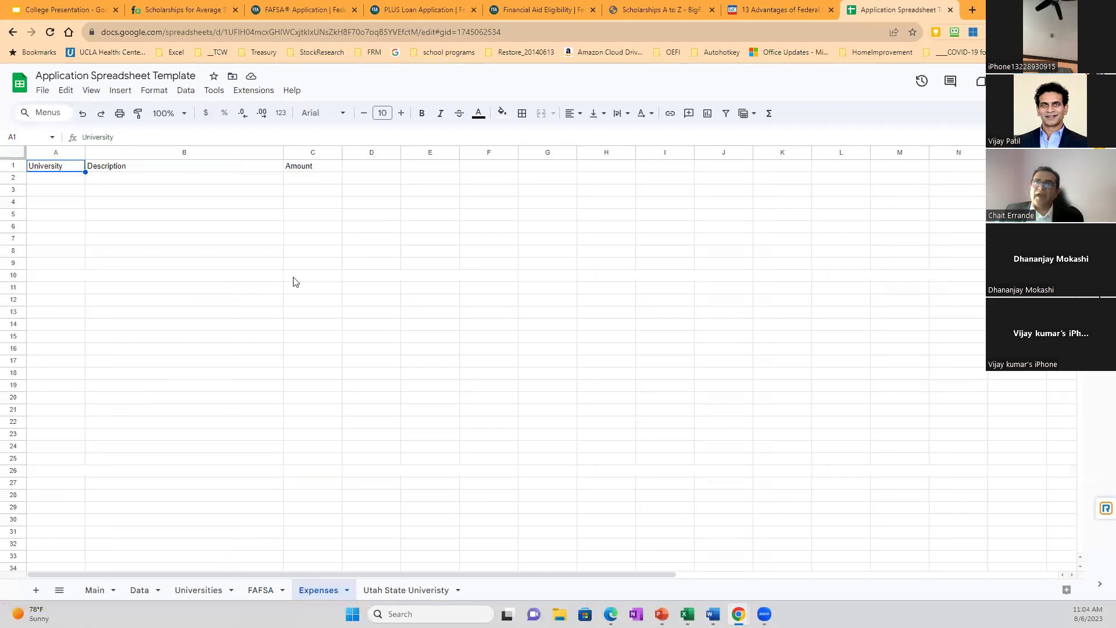
Examine the Utah State University sheet's login fields, housing details and 1st Semester Fees table.
{"action": "left_click", "coordinate": [396, 592]}
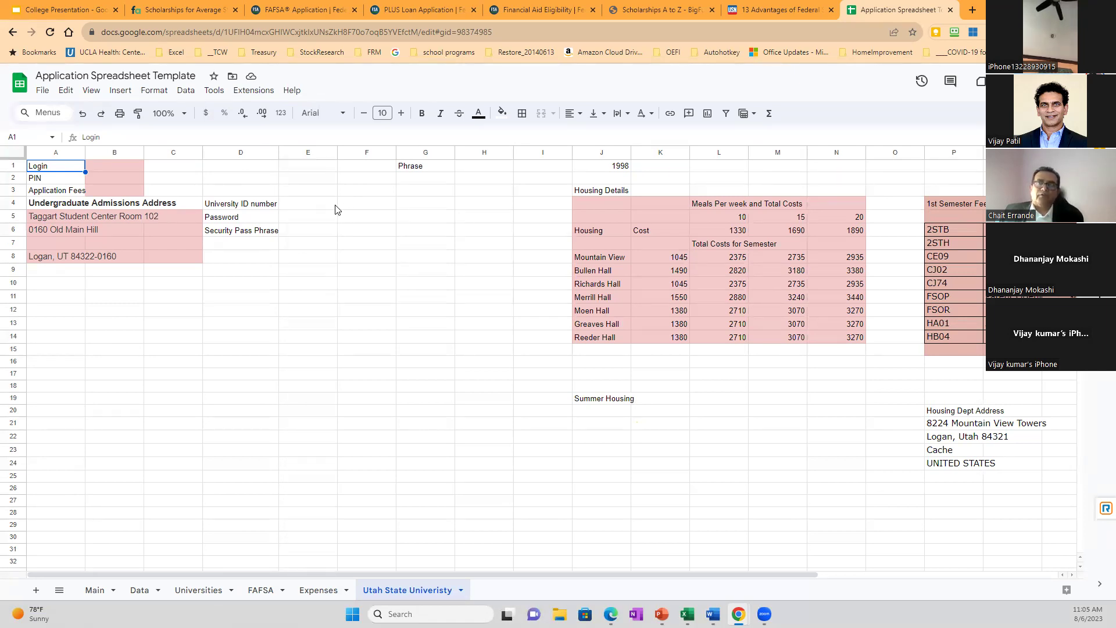
{"action": "left_click", "coordinate": [307, 203]}
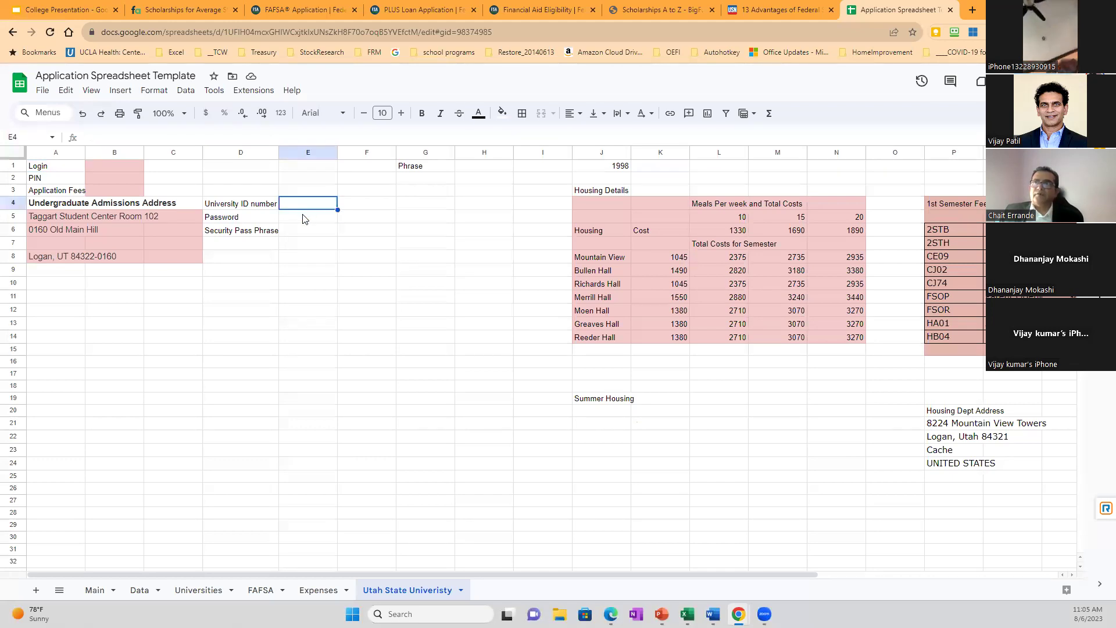
{"action": "left_click", "coordinate": [302, 217]}
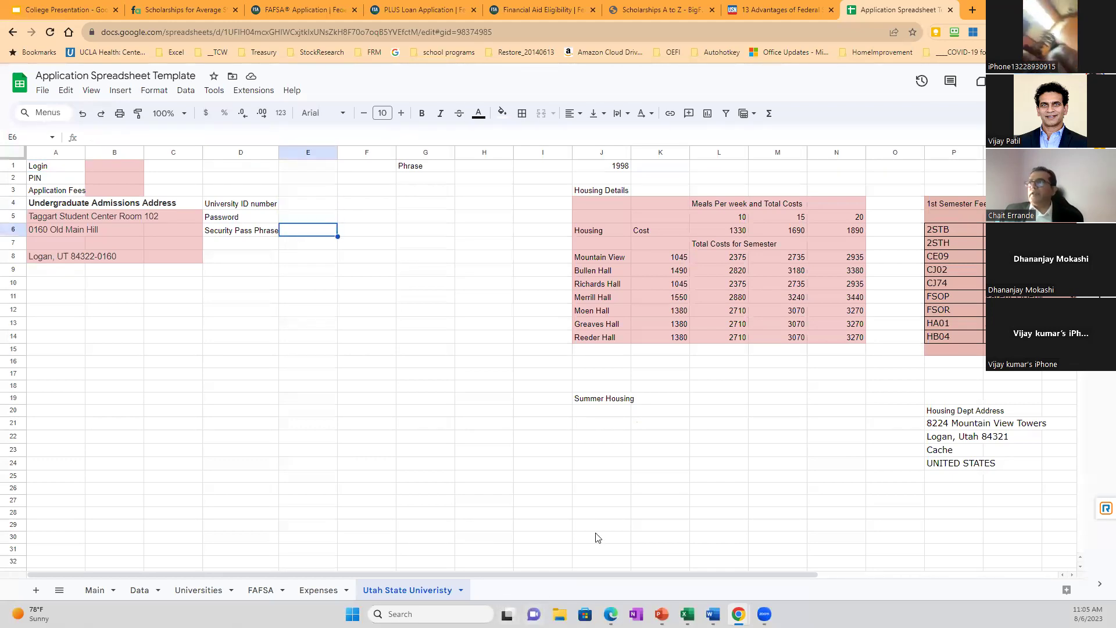
{"action": "left_click", "coordinate": [674, 485]}
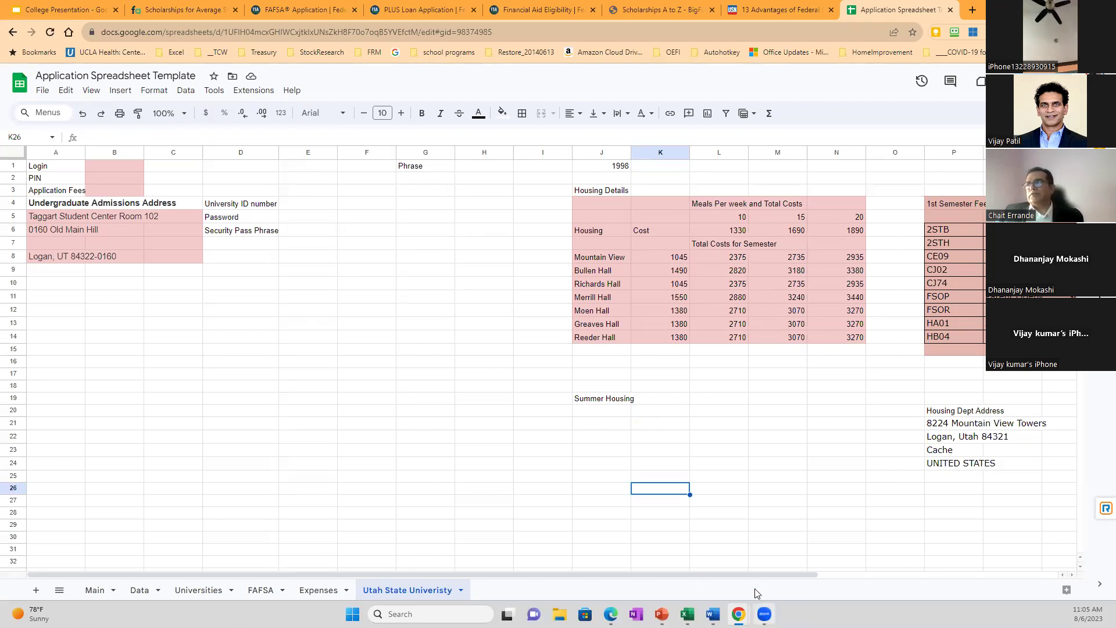
{"action": "left_click_drag", "start_coordinate": [554, 575], "coordinate": [723, 577]}
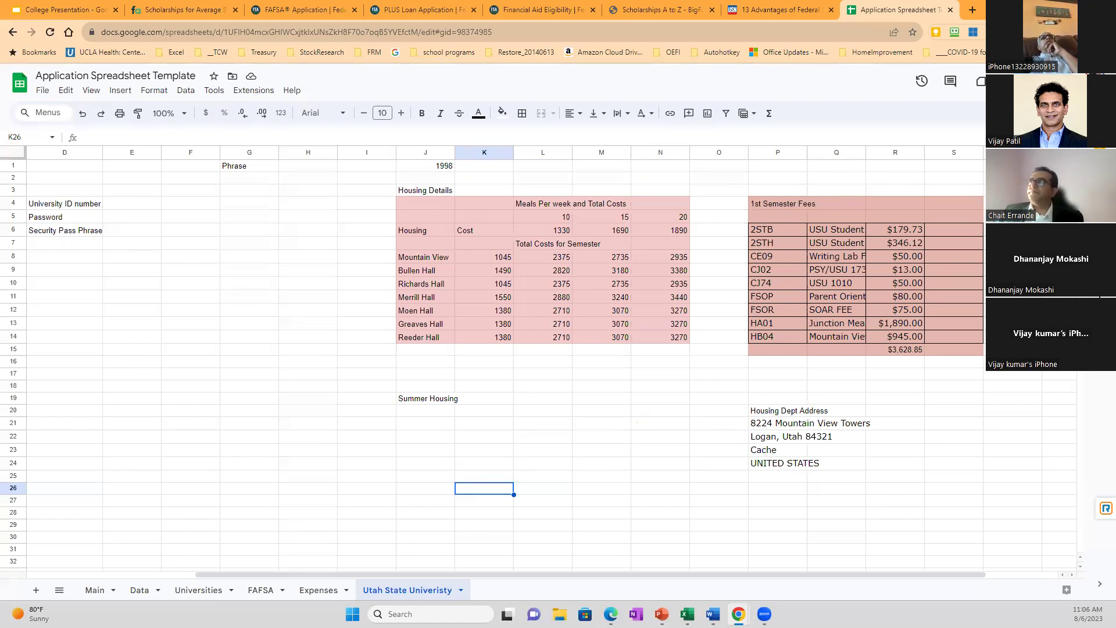
Display BigFuture's Scholarship Directory page in the maximized browser window.
{"action": "key", "text": "super+Down"}
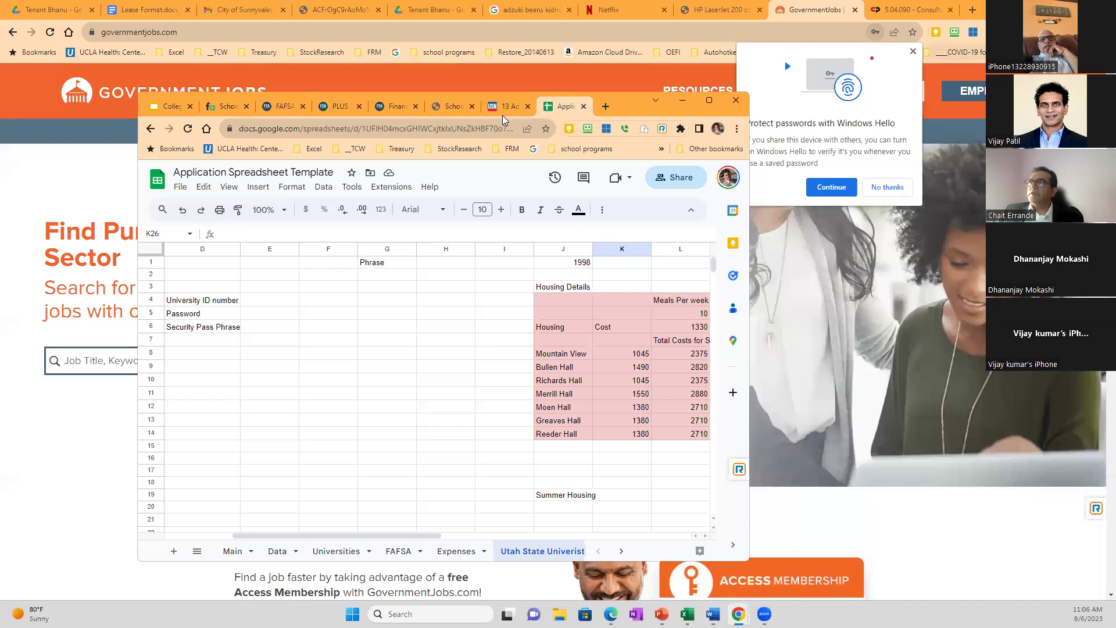
{"action": "left_click", "coordinate": [451, 106]}
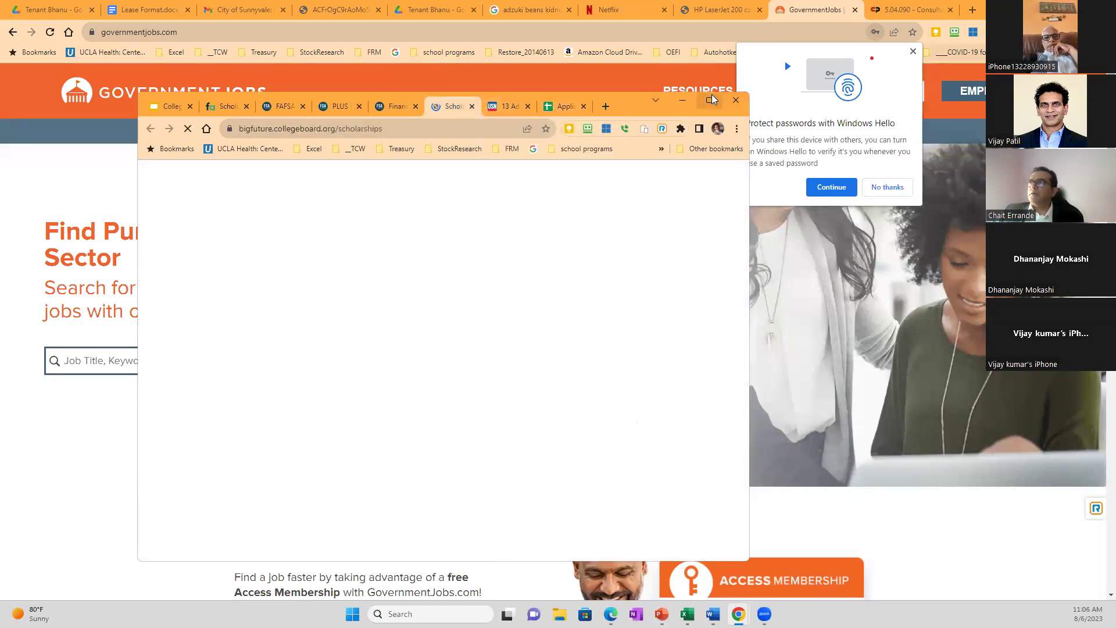
{"action": "mouse_move", "coordinate": [710, 100]}
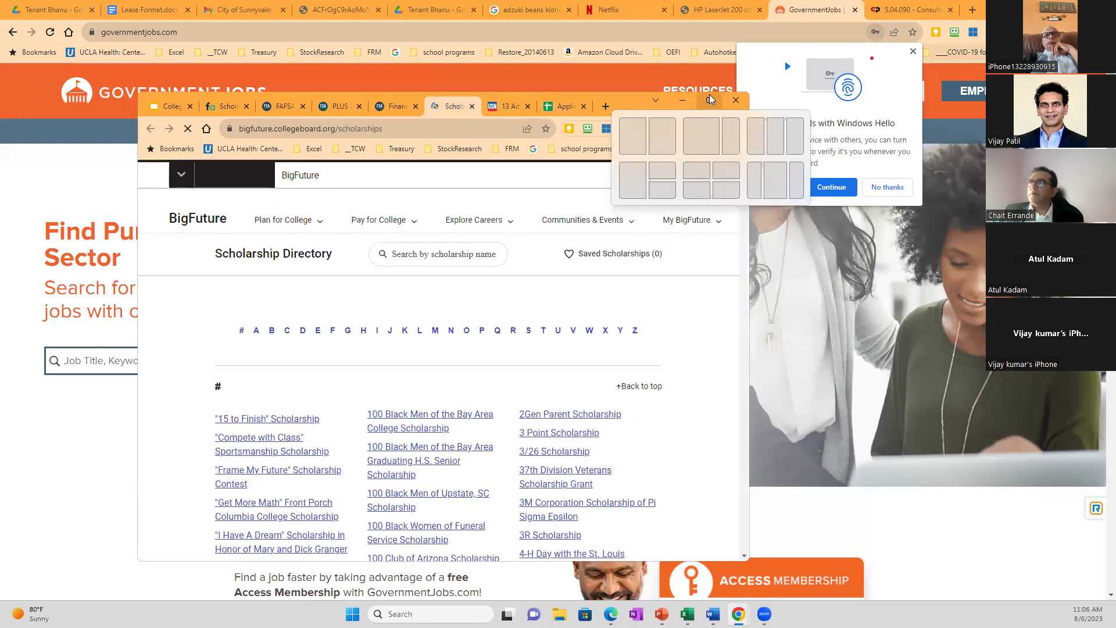
{"action": "left_click", "coordinate": [710, 100]}
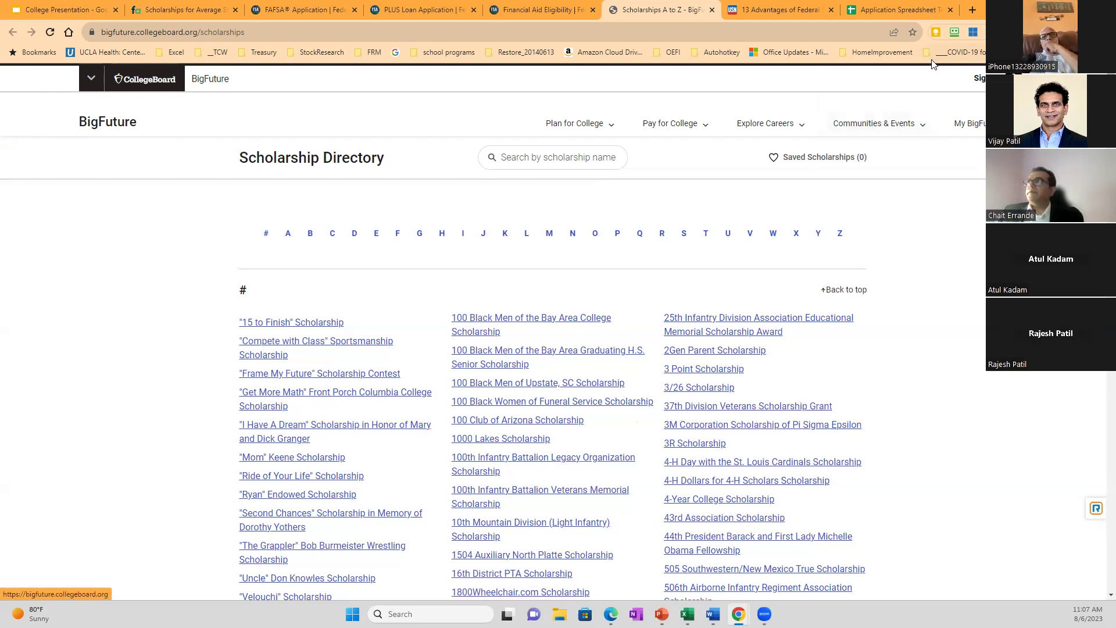
Examine the Main sheet's admission task list in the application spreadsheet, from SAT and ACT preparation through New Student Orientation, with its dates.
{"action": "left_click", "coordinate": [904, 13]}
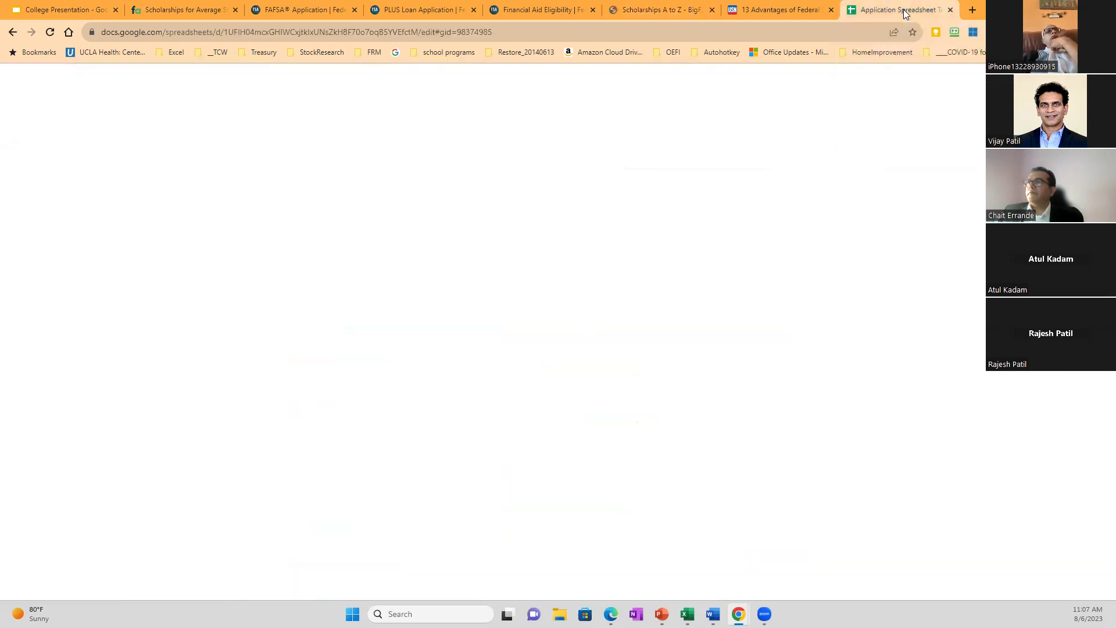
{"action": "left_click", "coordinate": [108, 589]}
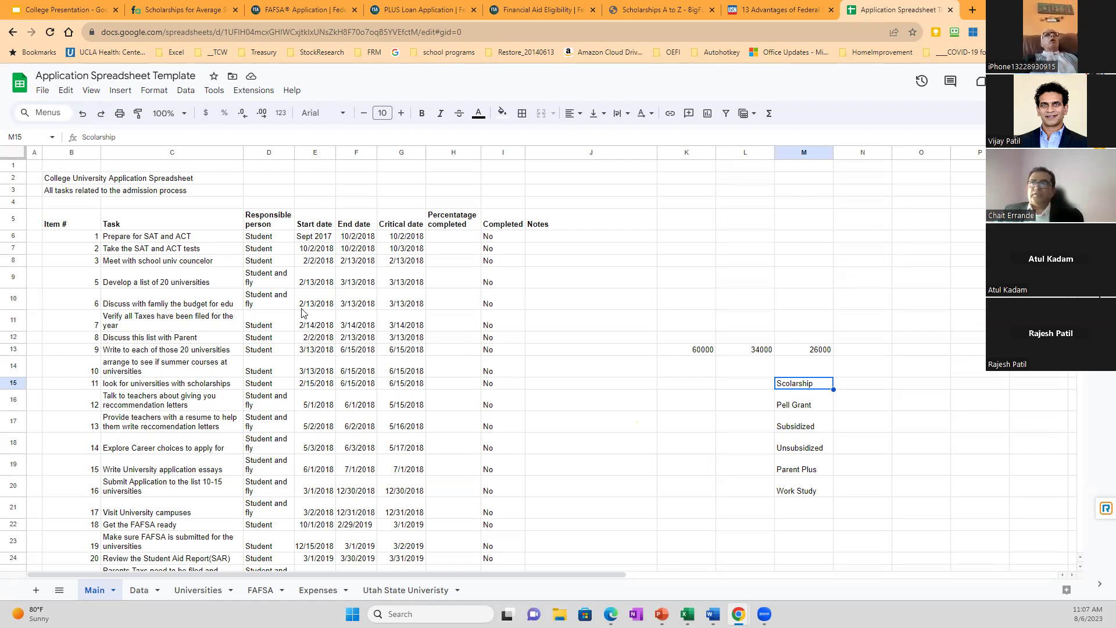
{"action": "scroll", "coordinate": [320, 363], "scroll_direction": "down", "scroll_amount": 1}
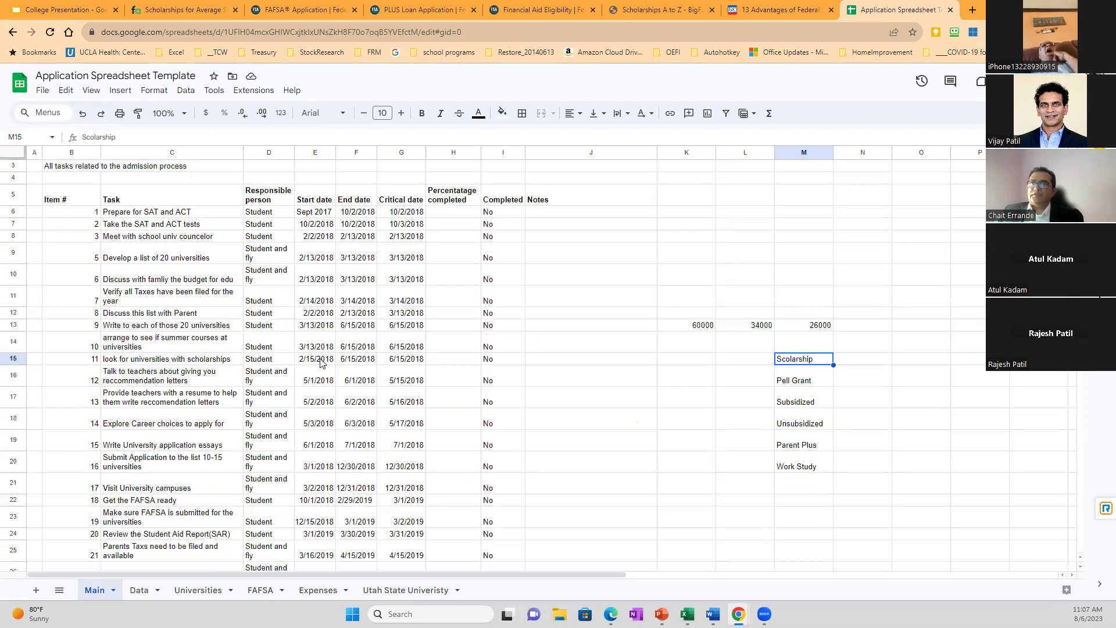
{"action": "scroll", "coordinate": [320, 363], "scroll_direction": "down", "scroll_amount": 3}
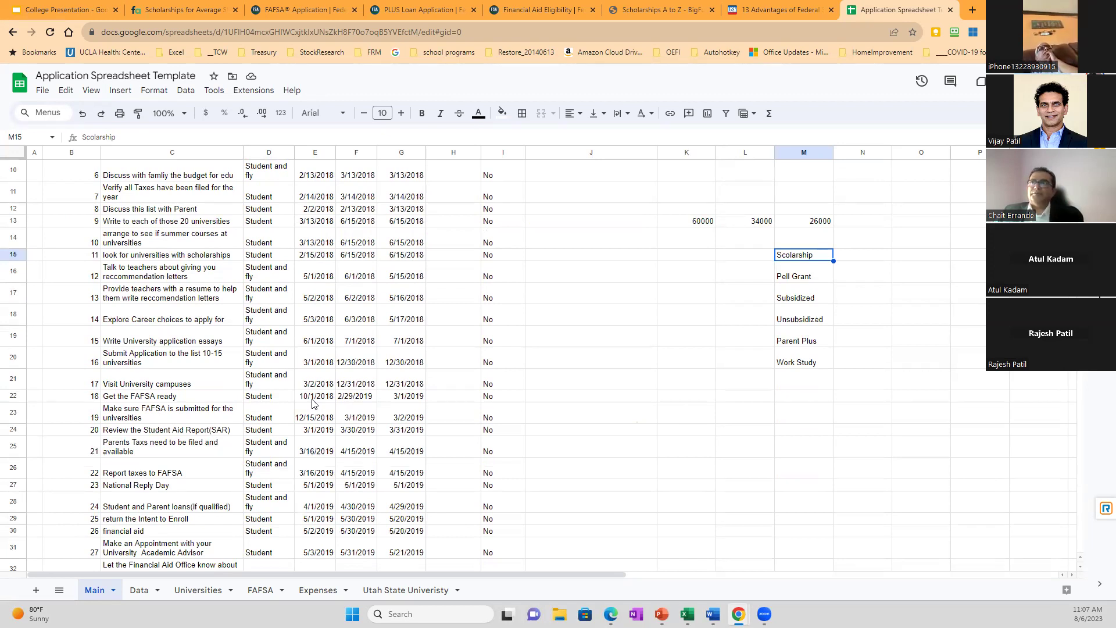
{"action": "scroll", "coordinate": [312, 402], "scroll_direction": "up", "scroll_amount": 2}
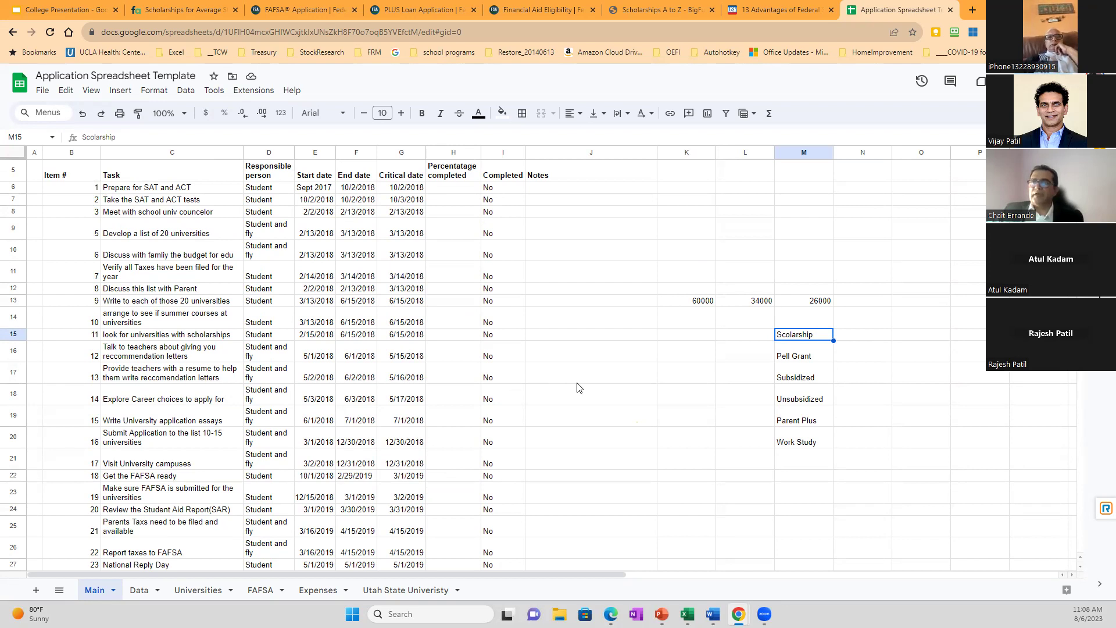
{"action": "scroll", "coordinate": [578, 388], "scroll_direction": "down", "scroll_amount": 1}
{"action": "scroll", "coordinate": [579, 388], "scroll_direction": "down", "scroll_amount": 1}
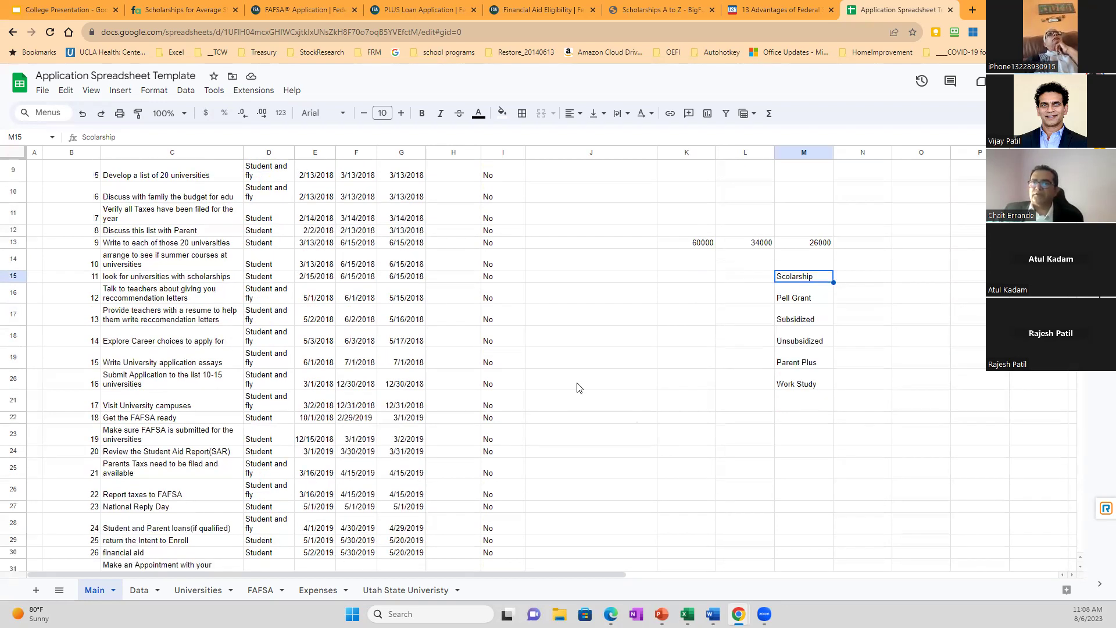
{"action": "scroll", "coordinate": [578, 388], "scroll_direction": "up", "scroll_amount": 2}
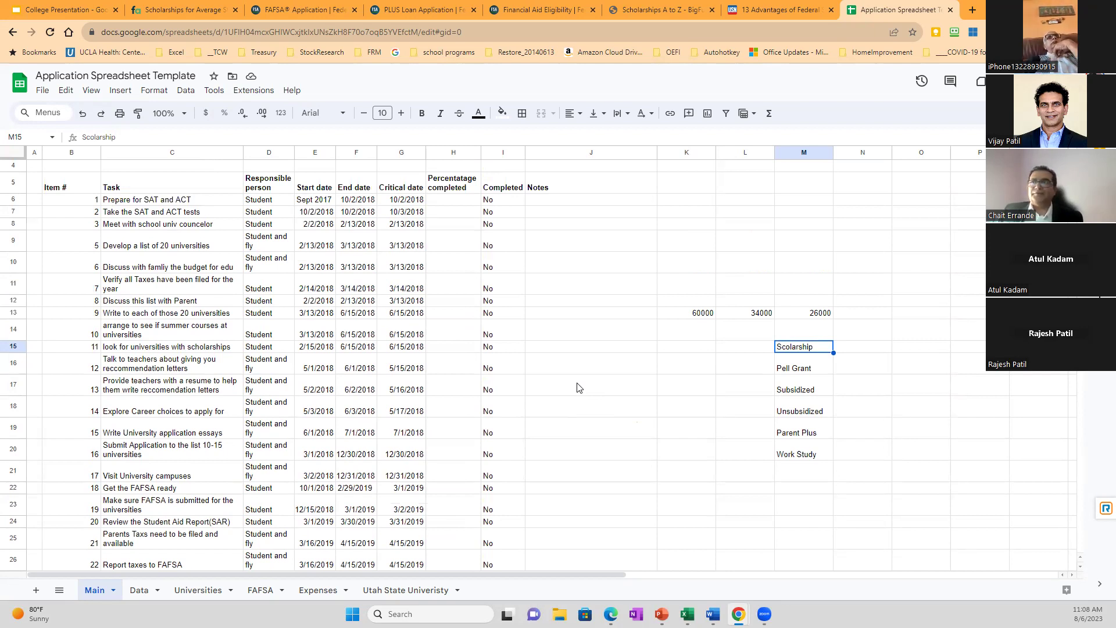
{"action": "scroll", "coordinate": [578, 388], "scroll_direction": "down", "scroll_amount": 3}
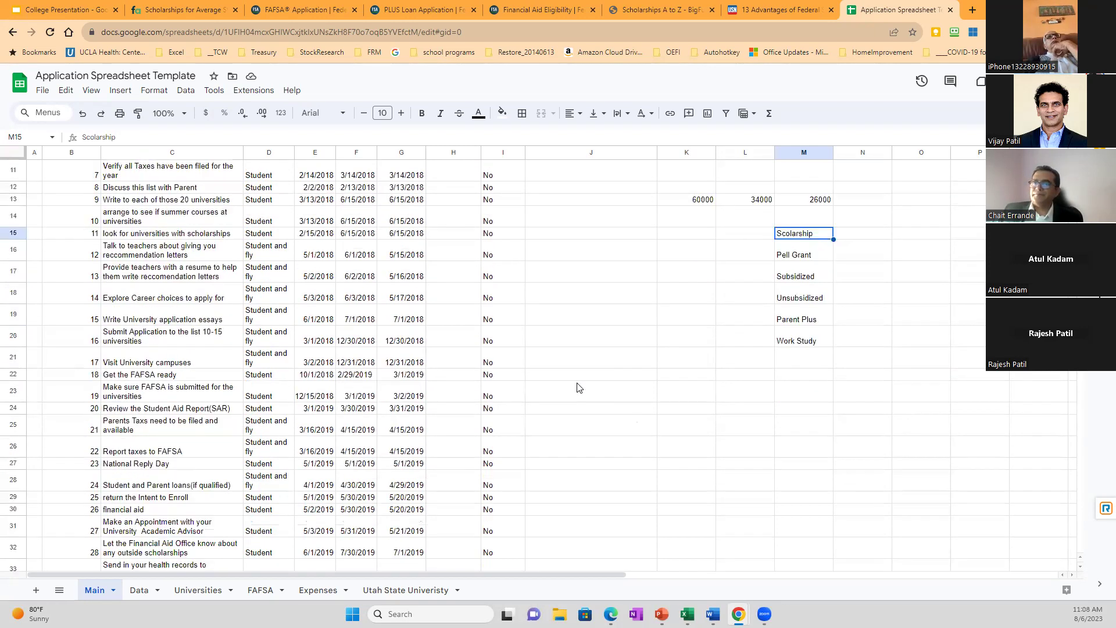
{"action": "scroll", "coordinate": [578, 388], "scroll_direction": "down", "scroll_amount": 2}
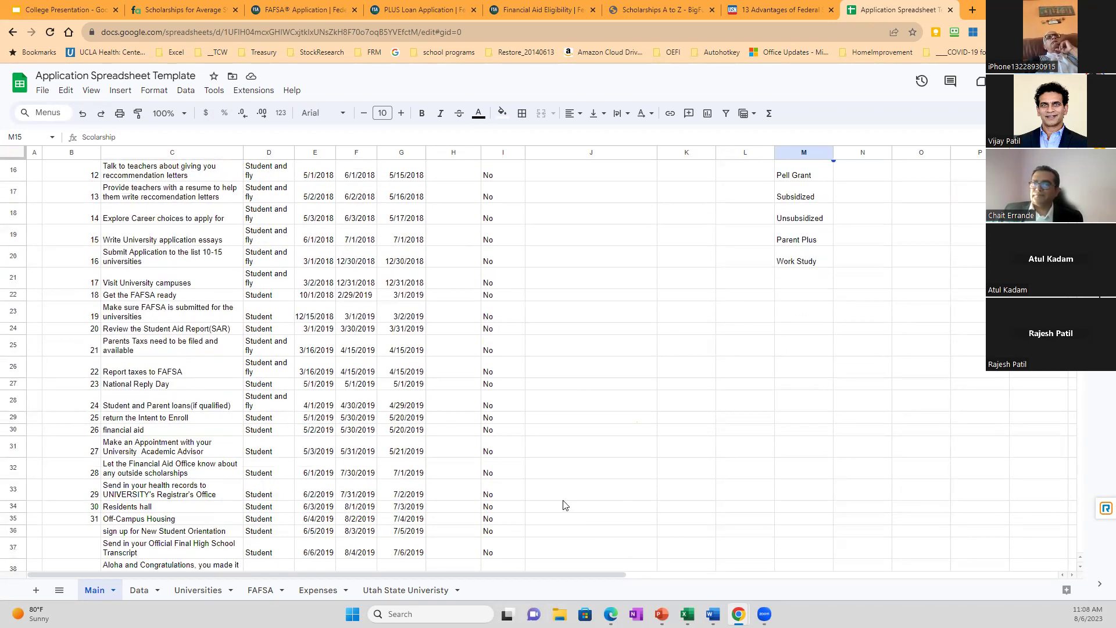
{"action": "scroll", "coordinate": [563, 504], "scroll_direction": "down", "scroll_amount": 2}
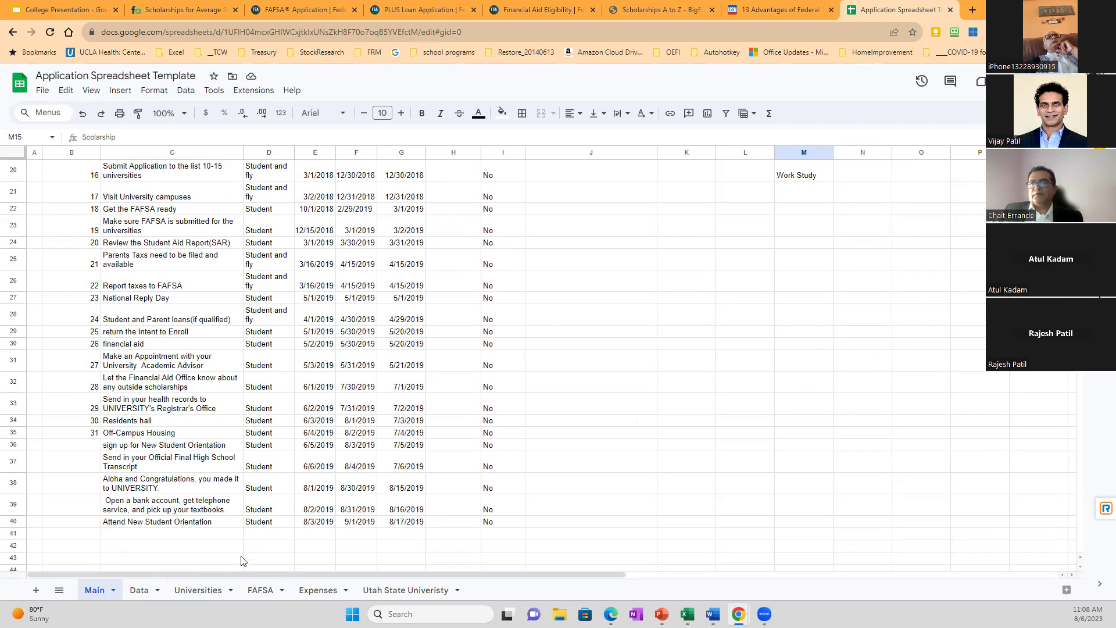
{"action": "scroll", "coordinate": [800, 533], "scroll_direction": "up", "scroll_amount": 5}
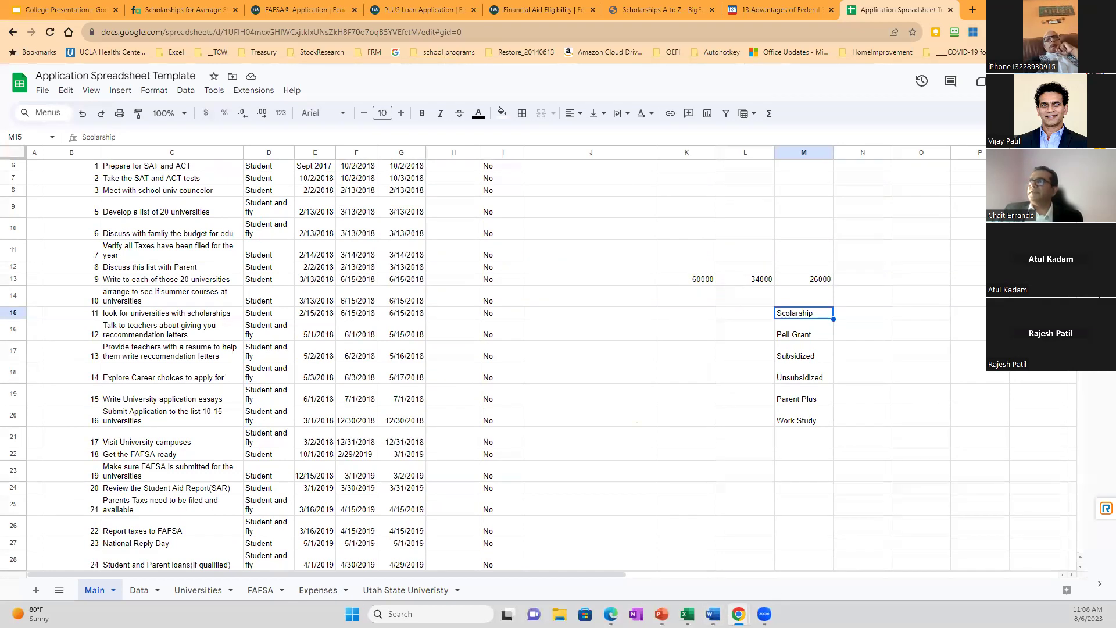
Return from the spreadsheet to BigFuture's Scholarship Directory and show it in the maximized browser window.
{"action": "key", "text": "super+Down"}
{"action": "left_click", "coordinate": [449, 110]}
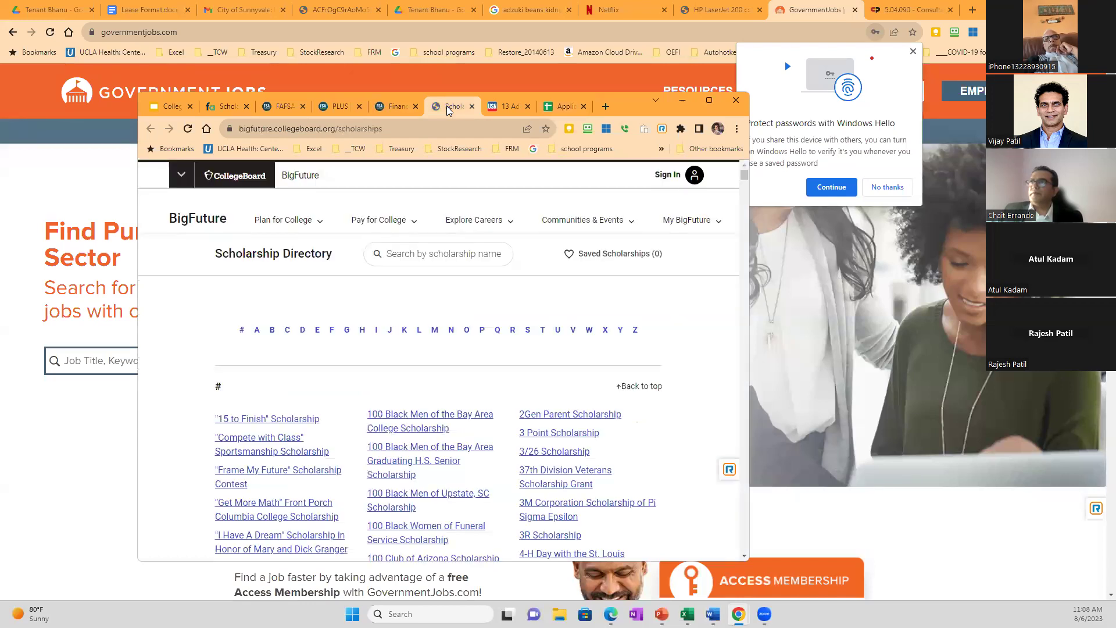
{"action": "left_click", "coordinate": [708, 103]}
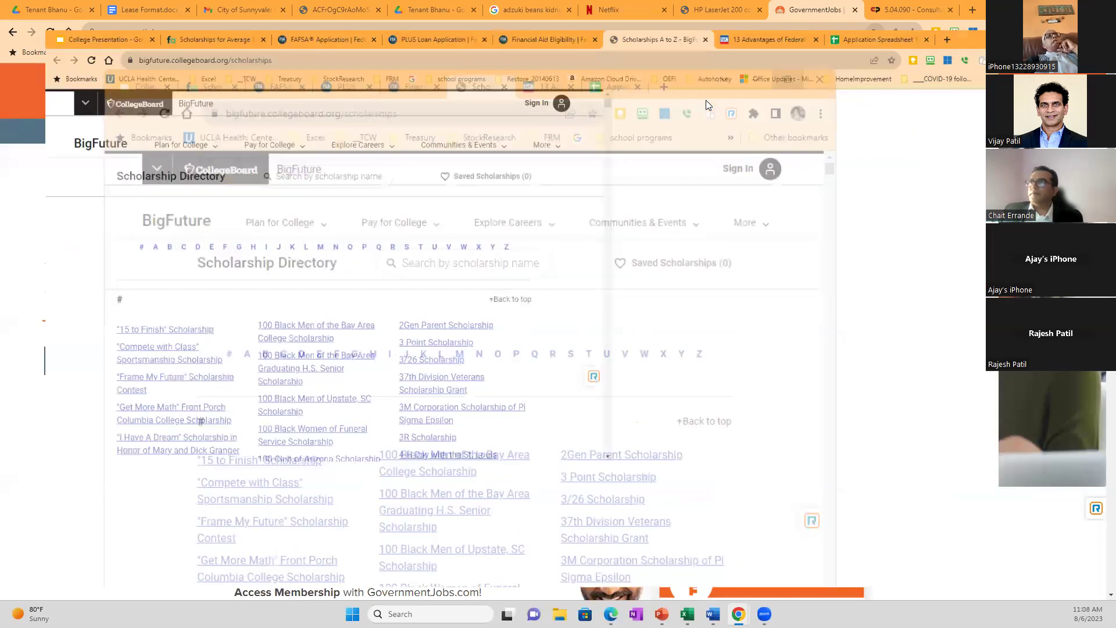